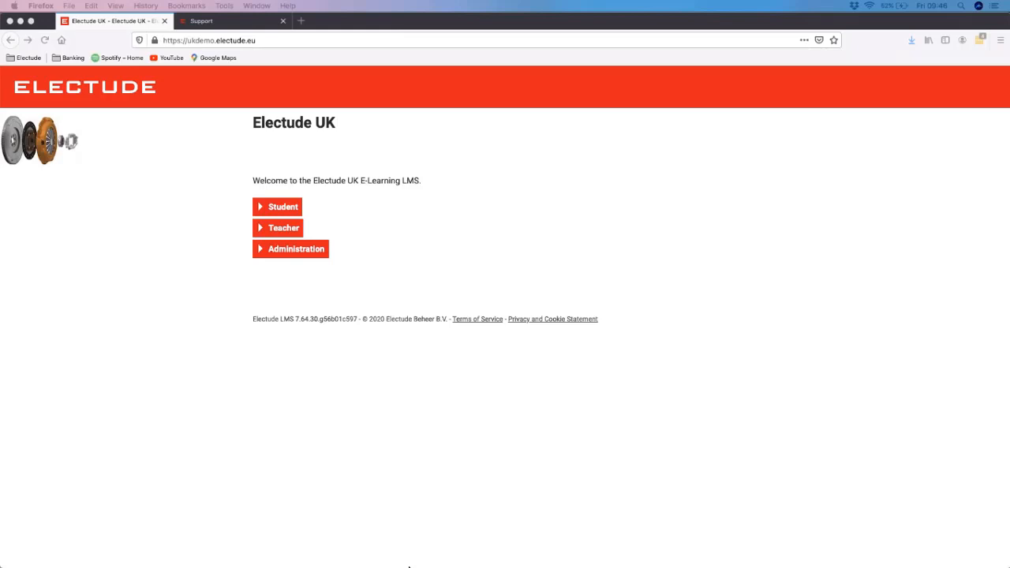
Step: Log in to the Electude UK administration area with the prefilled administrator password
click(351, 267)
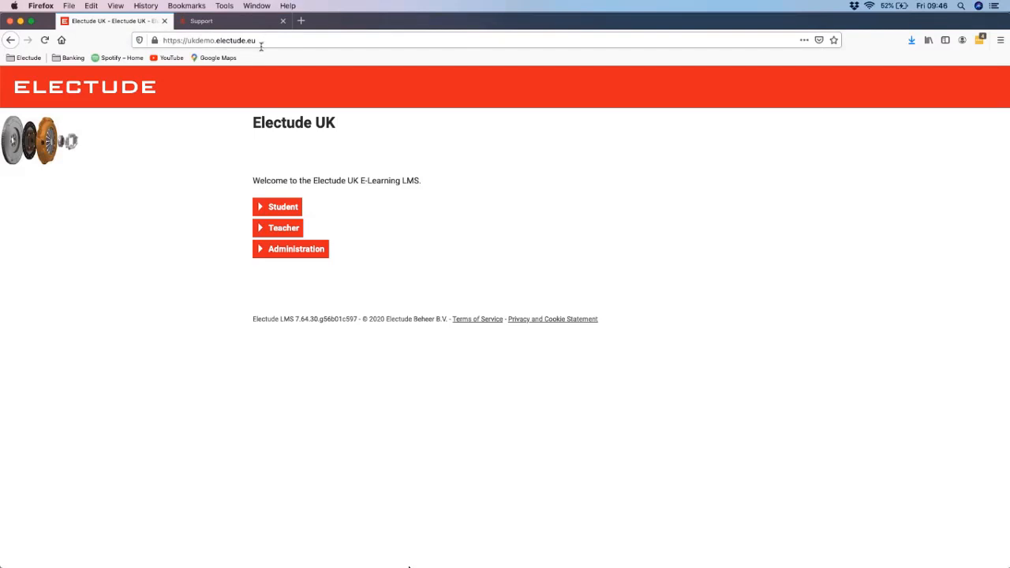
click(323, 254)
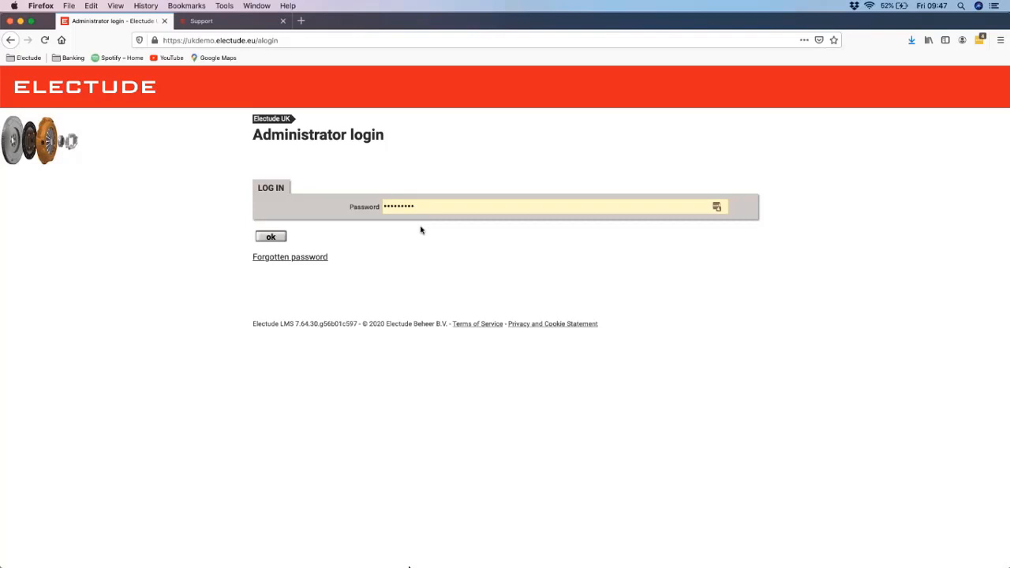
click(270, 237)
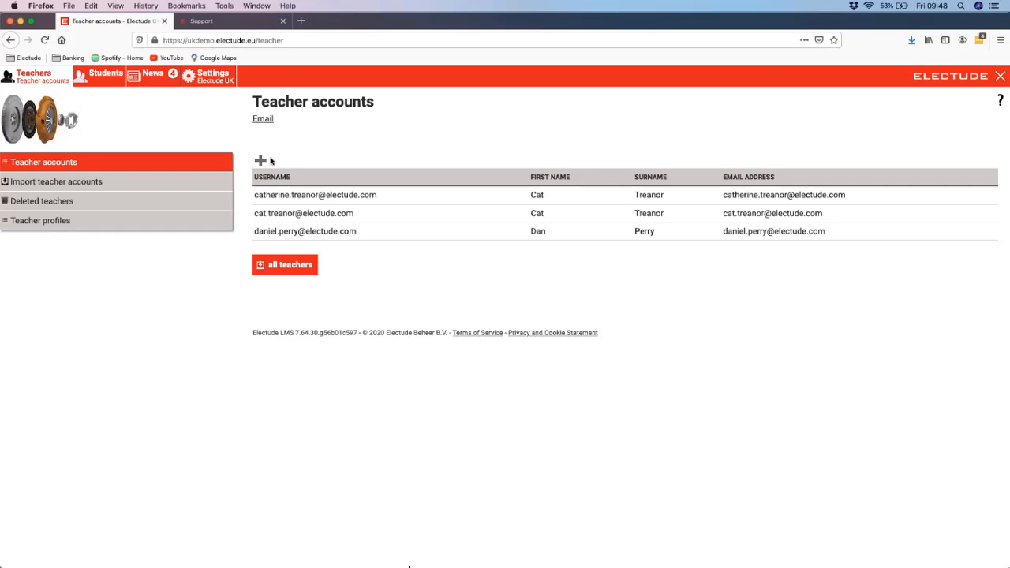
Step: Start a new teacher account and enter the teacher's e-mail address
click(261, 161)
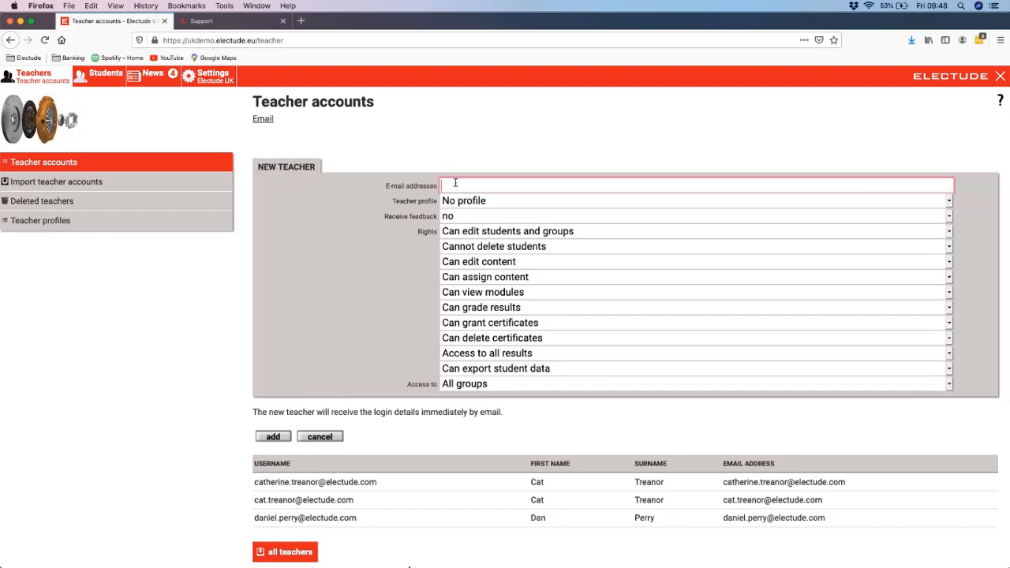
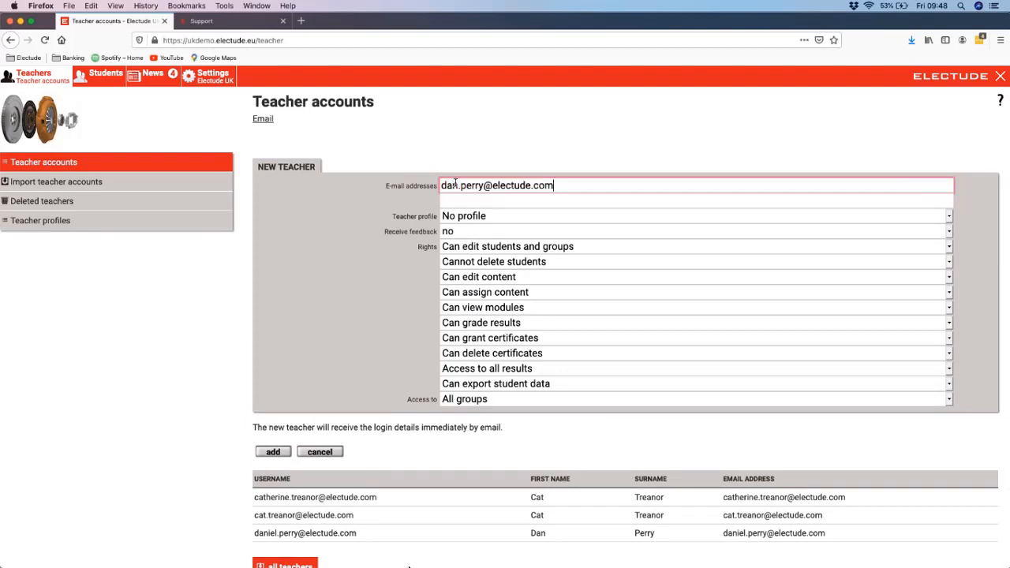
Step: Review the available Teacher profile and Receive feedback options for the new teacher
click(493, 217)
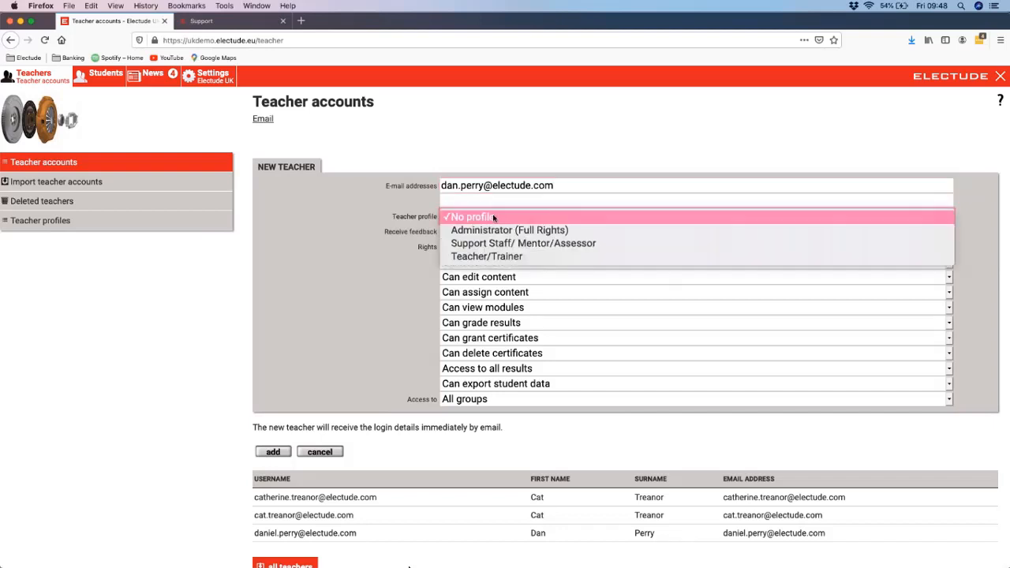
click(496, 206)
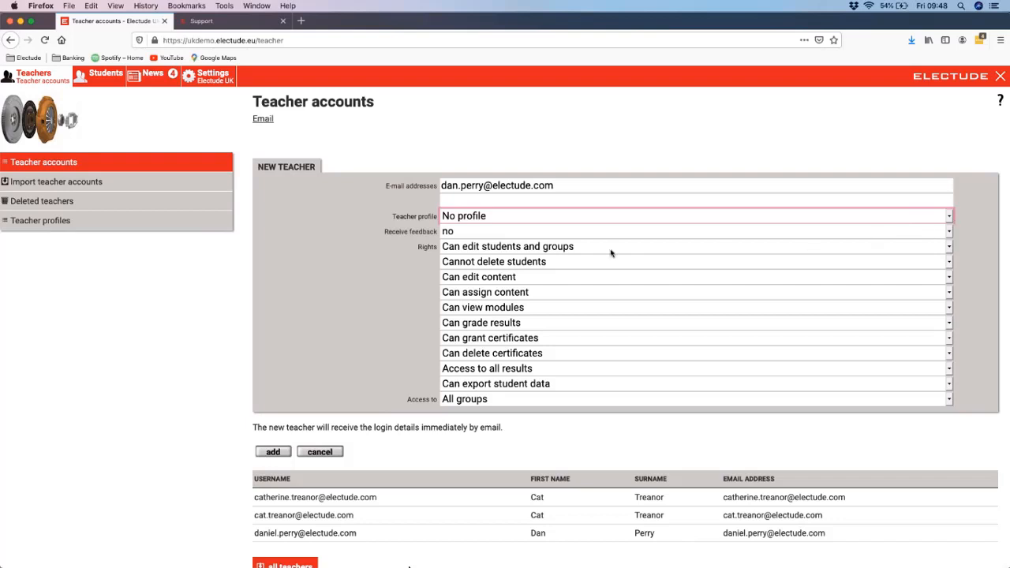
click(466, 233)
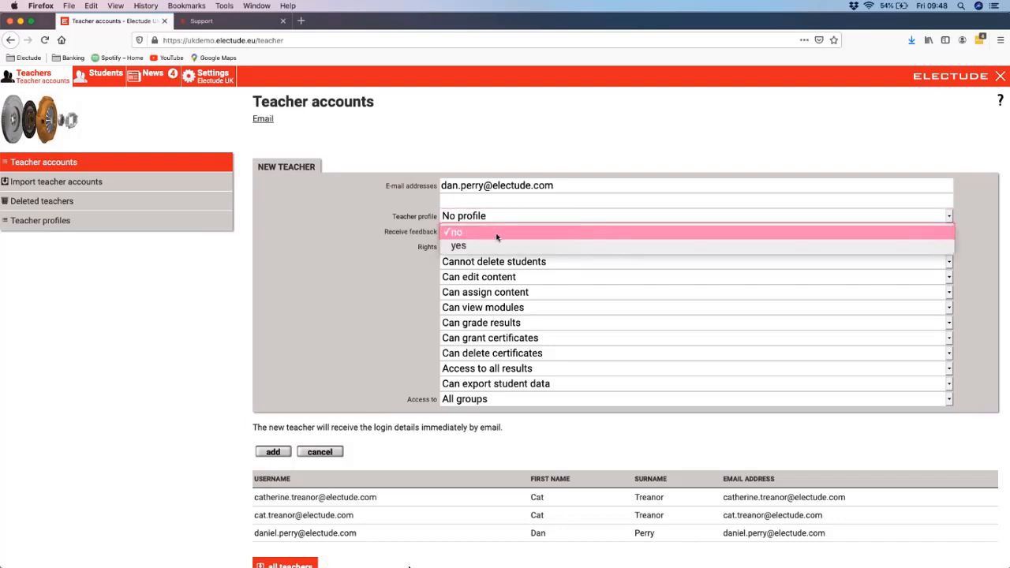
click(497, 233)
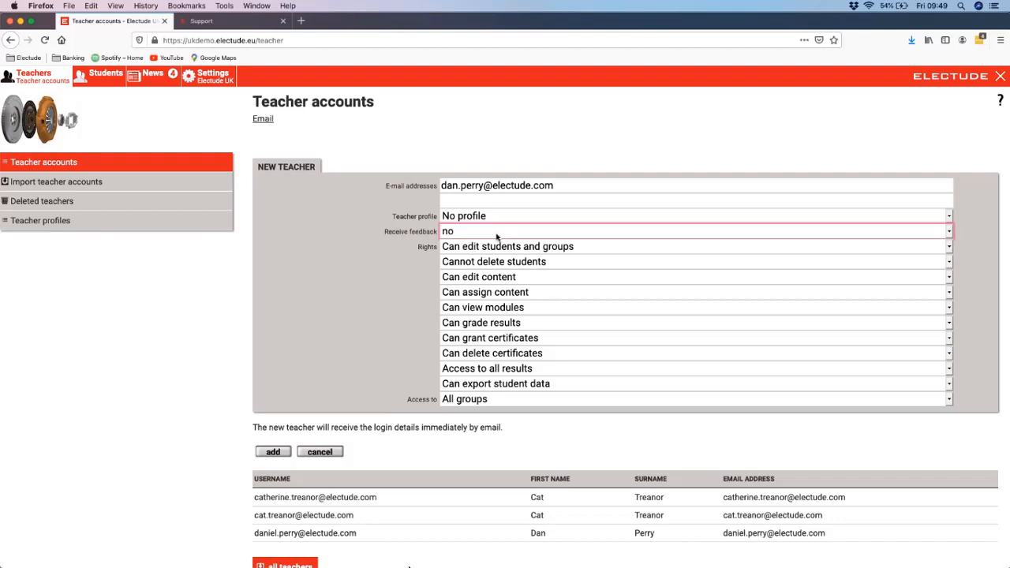
click(496, 233)
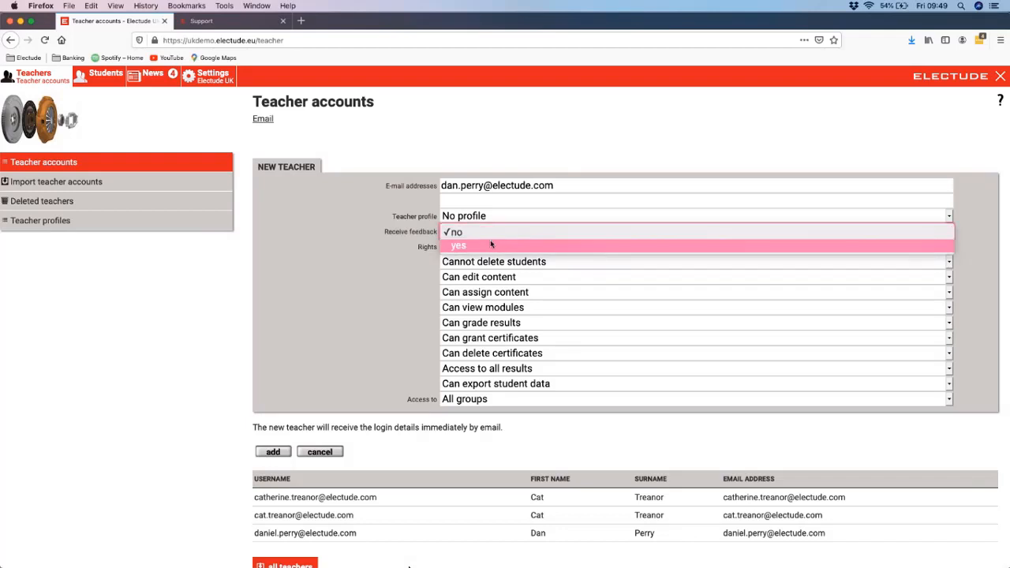
click(407, 234)
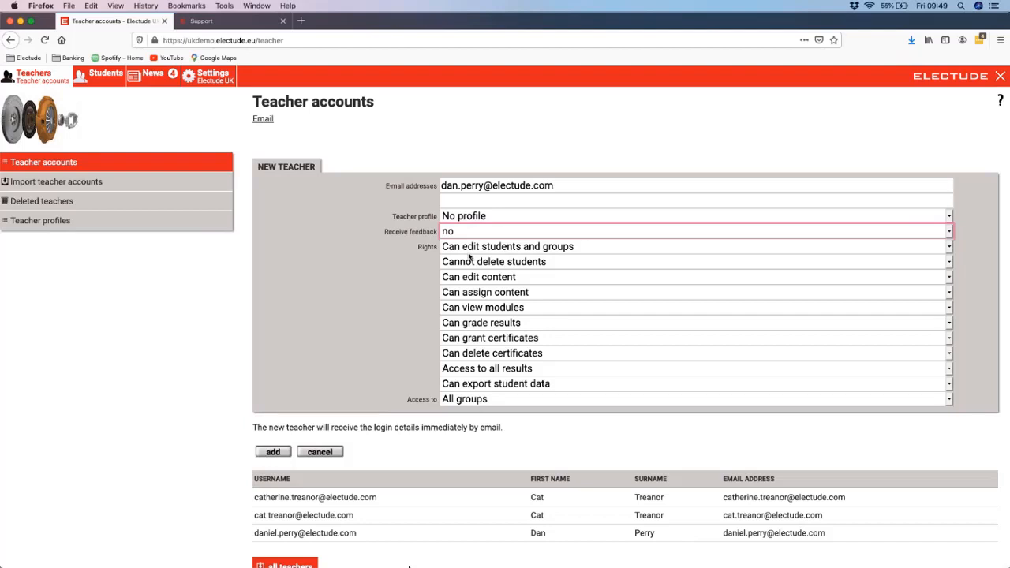
Step: Try the Support Staff/ Mentor/Assessor profile for the new teacher, then return the profile to No profile
click(466, 217)
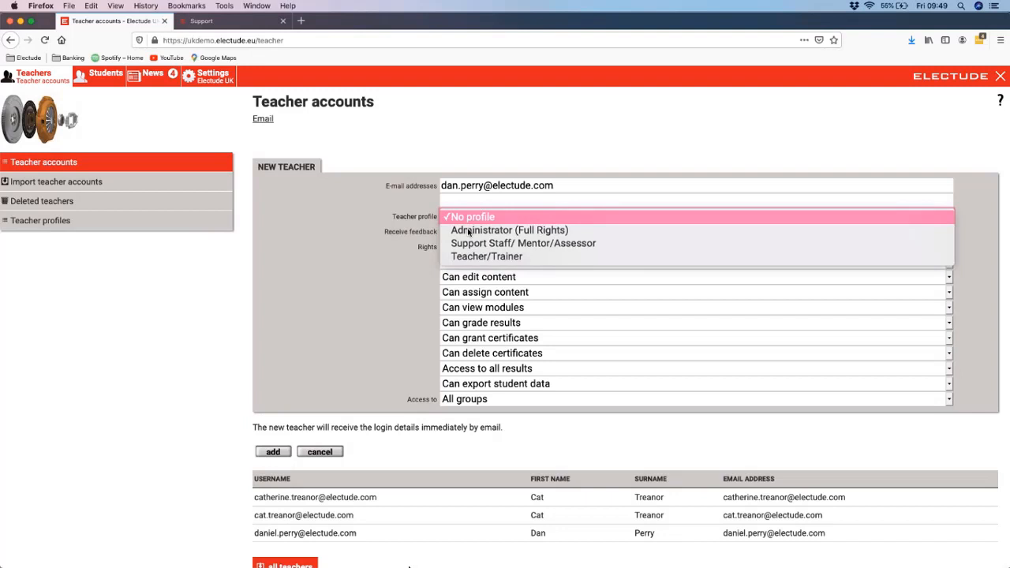
click(477, 244)
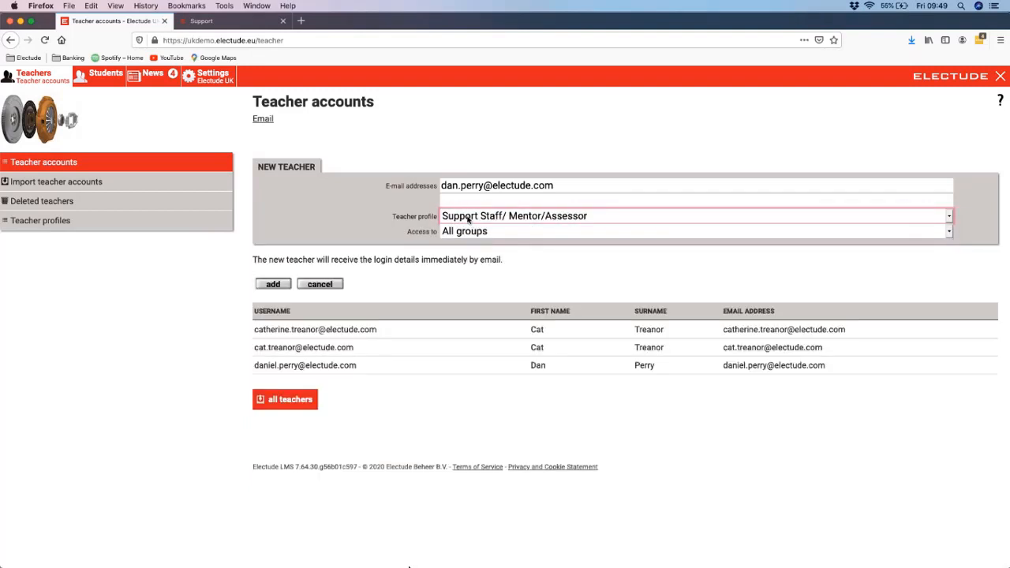
click(465, 218)
click(463, 193)
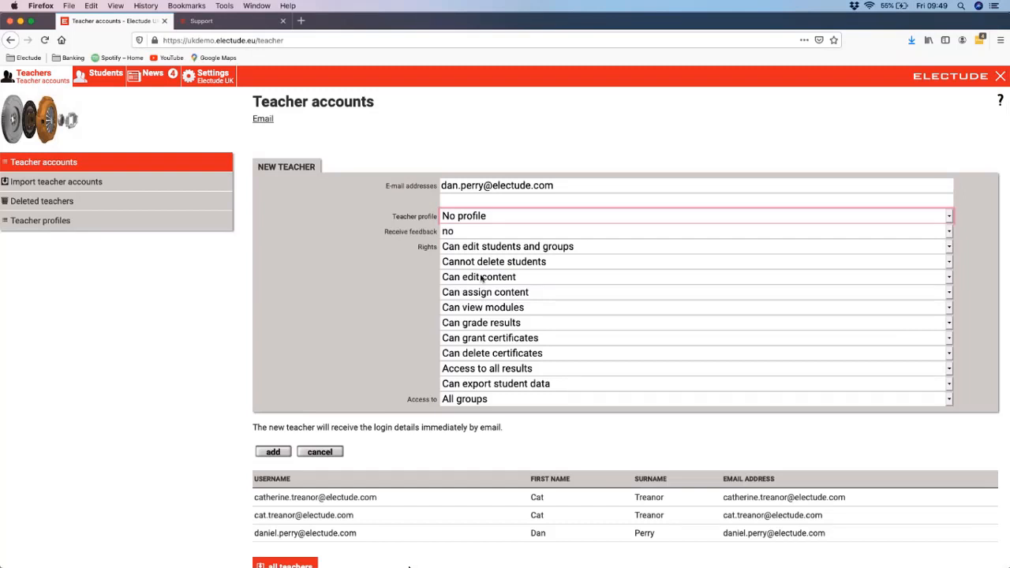
Step: Review the new teacher's options for editing students and groups and for group access
click(479, 246)
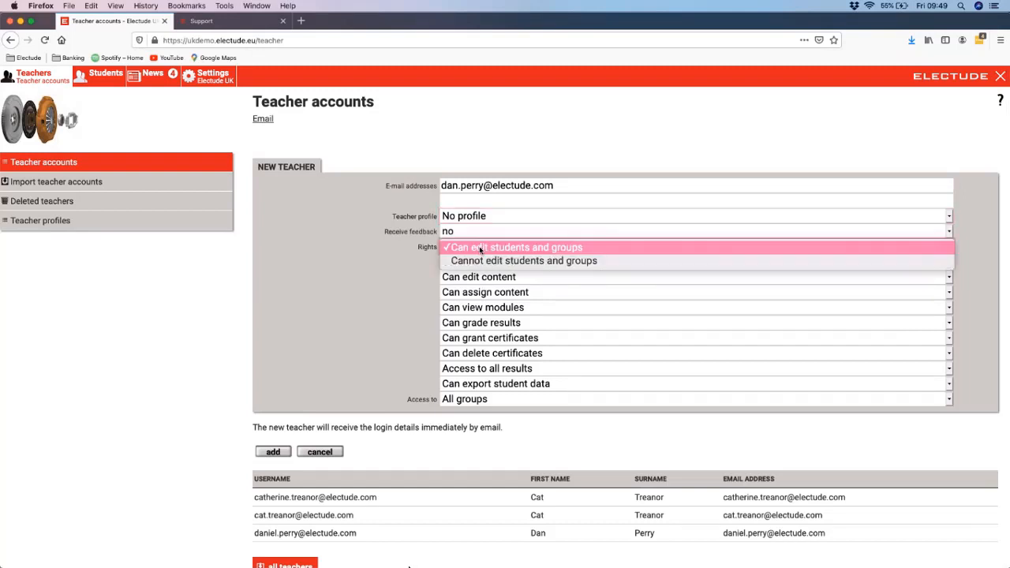
click(479, 248)
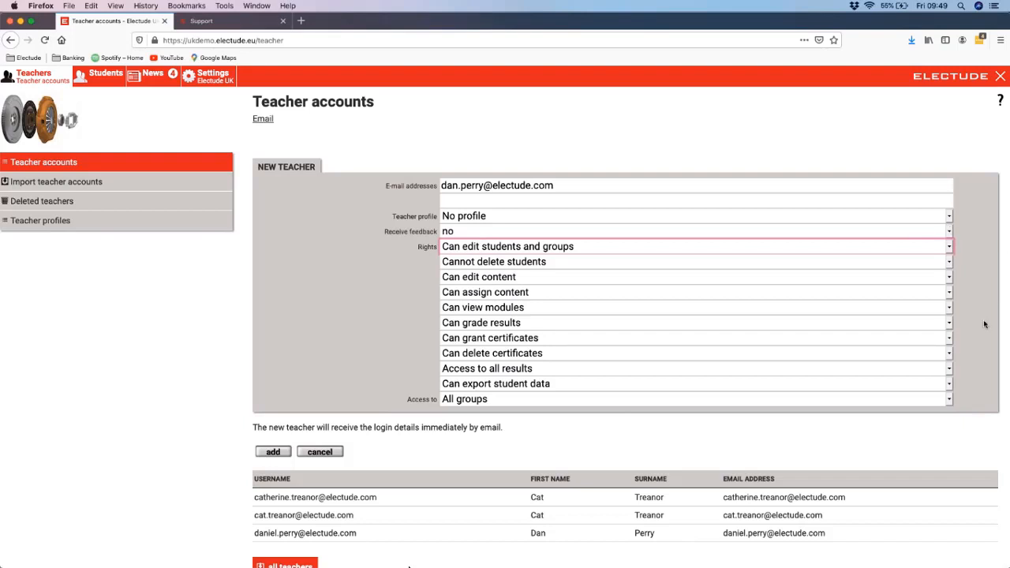
key(super+Tab)
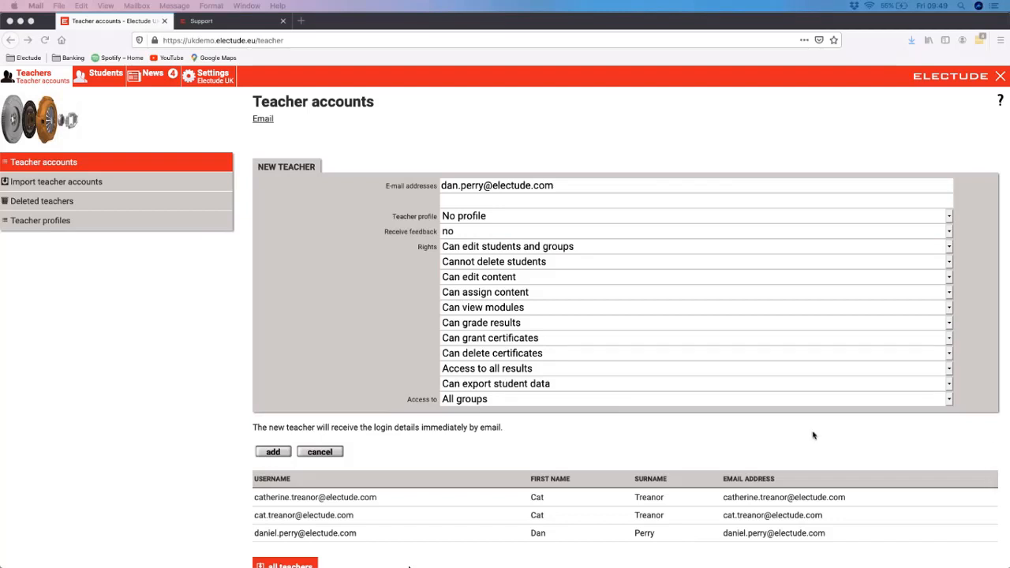
click(465, 399)
click(467, 400)
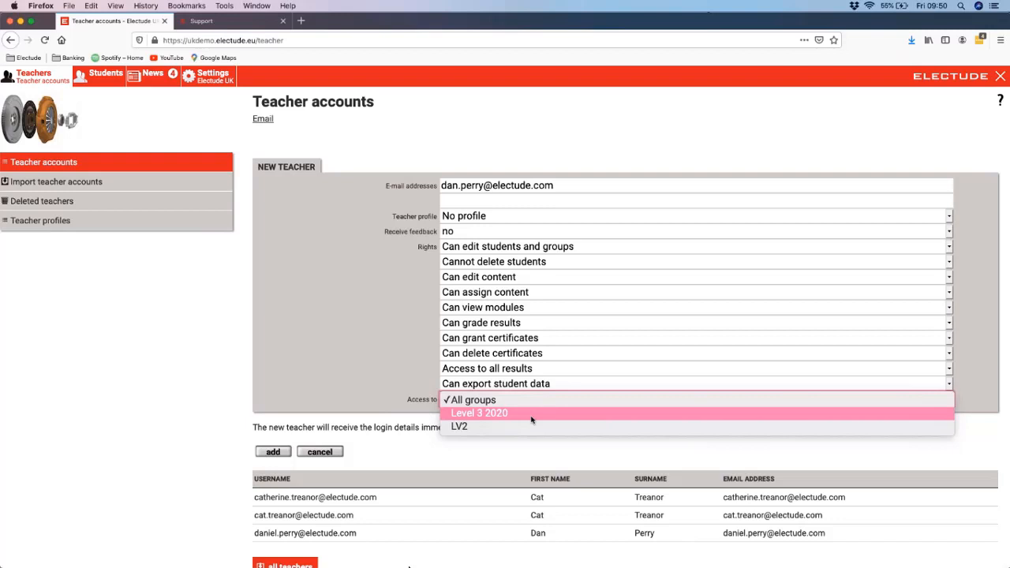
click(488, 402)
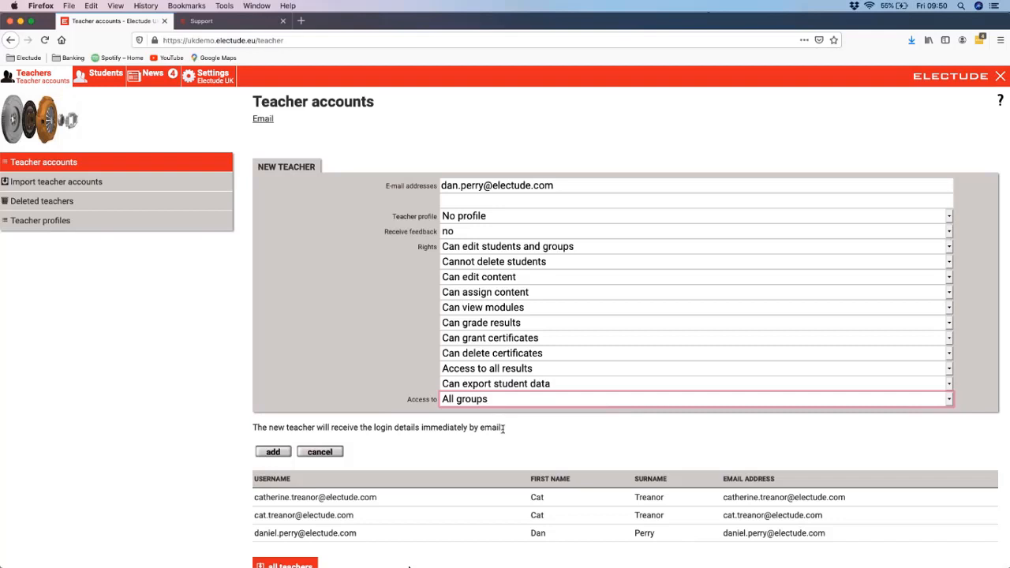
Step: Fill five additional e-mail address lines with sample text, then cancel the new teacher form
click(482, 202)
text(cat.tre)
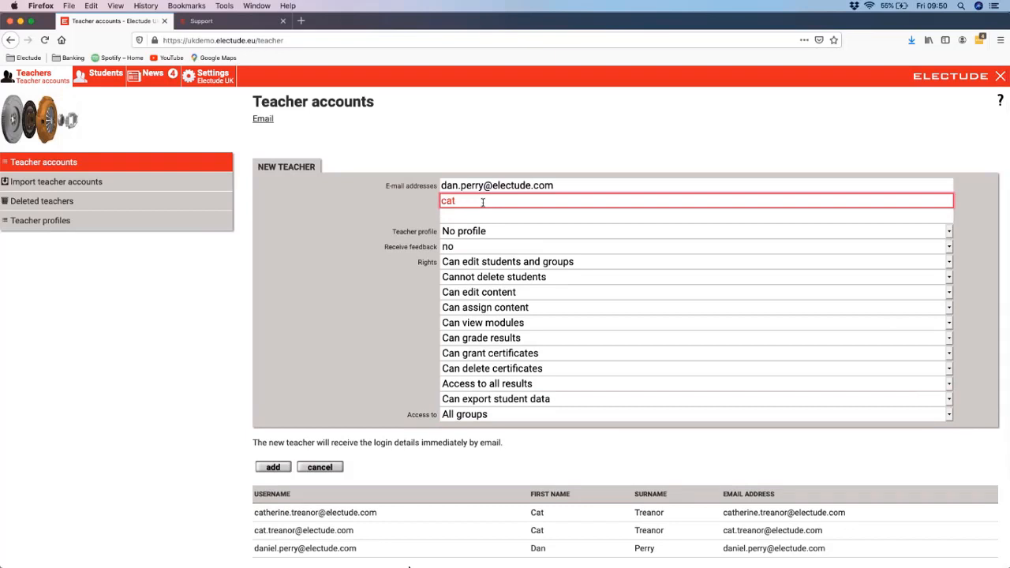
click(556, 216)
text(wef)
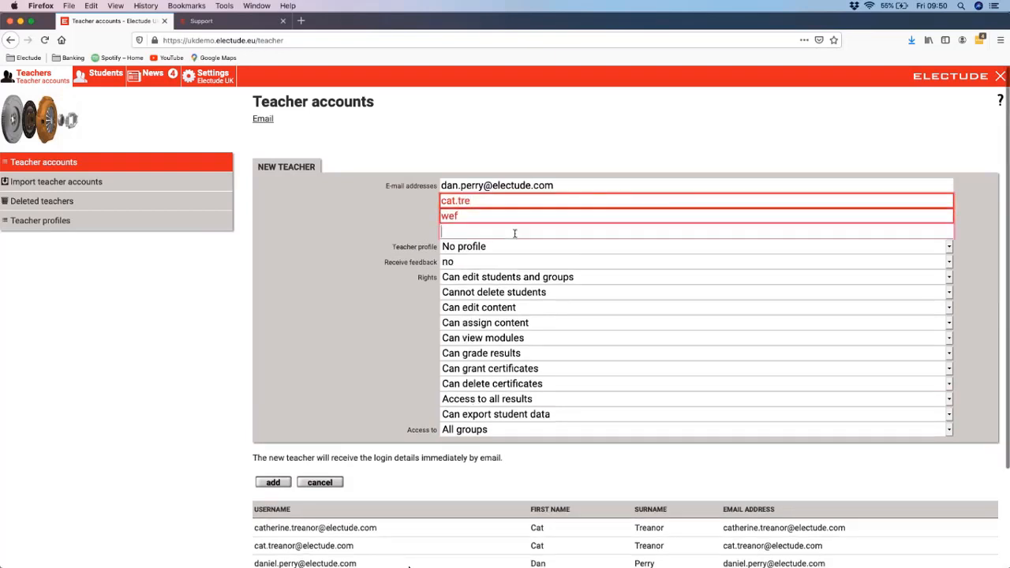
click(513, 231)
text(wef)
click(509, 245)
text(wf)
click(513, 259)
text(wfe)
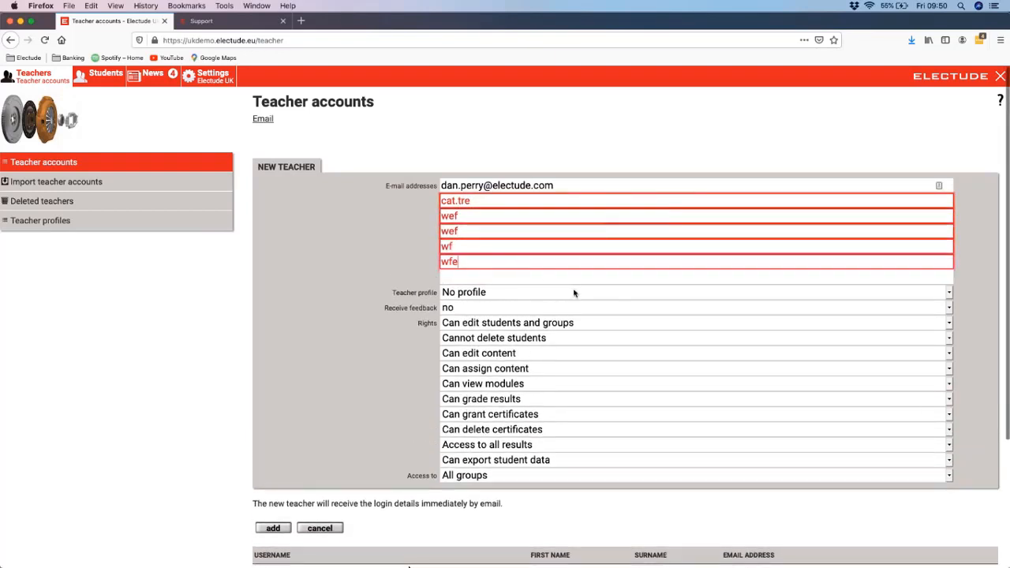
click(282, 528)
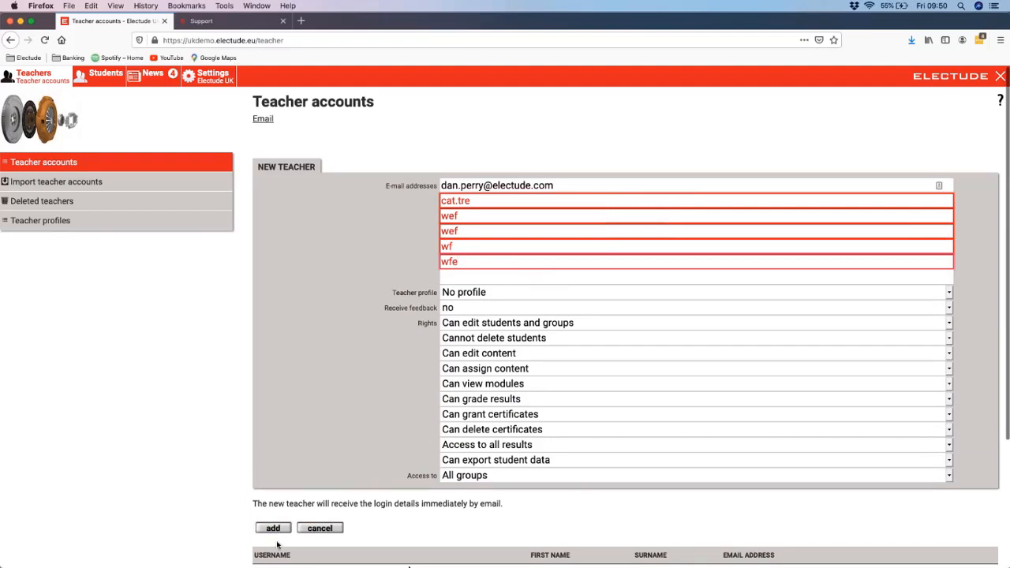
click(319, 527)
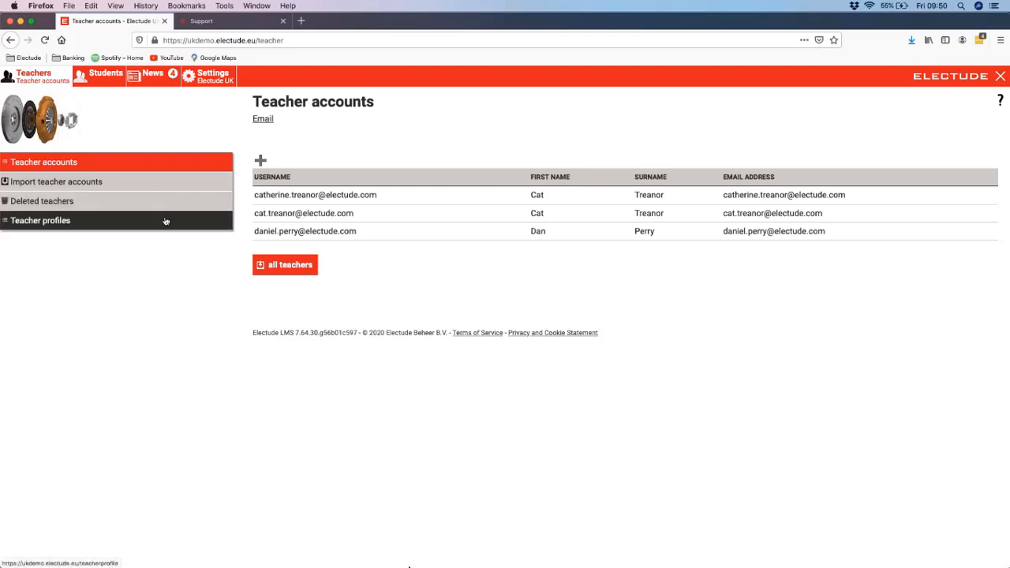
Step: Start a new teacher profile, enter a test profile name, and set Receive feedback to yes
click(91, 228)
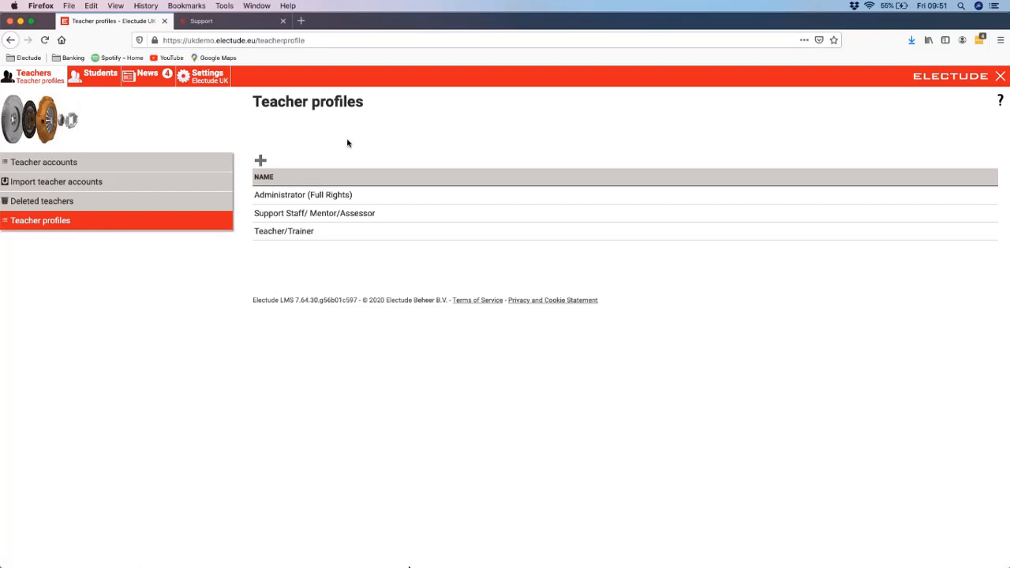
click(261, 161)
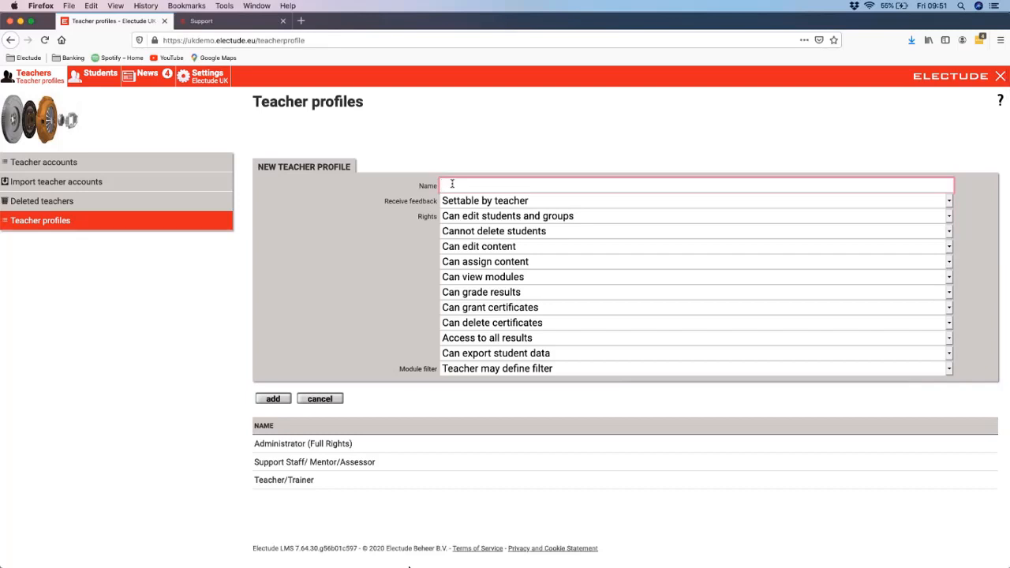
click(497, 202)
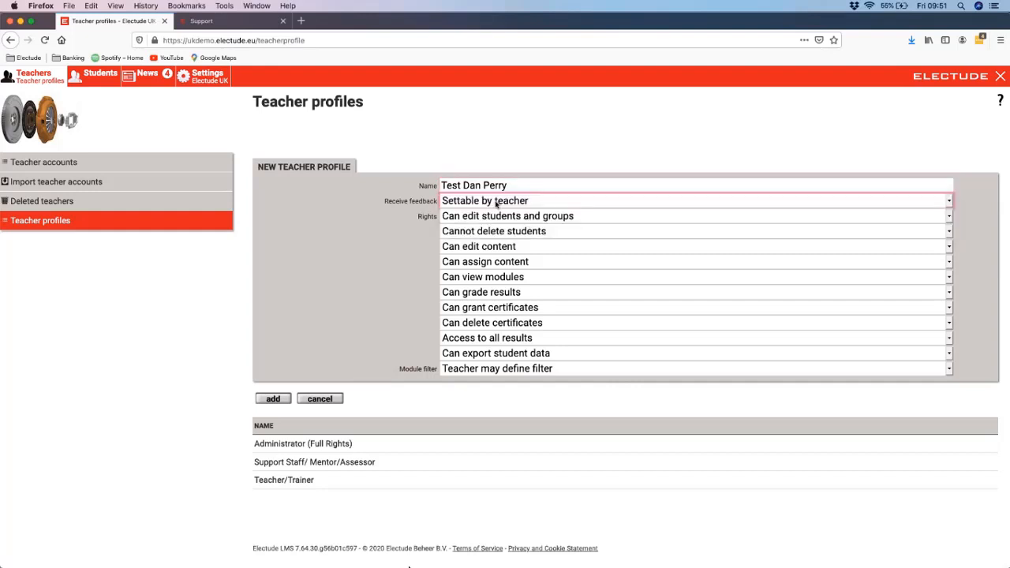
click(497, 203)
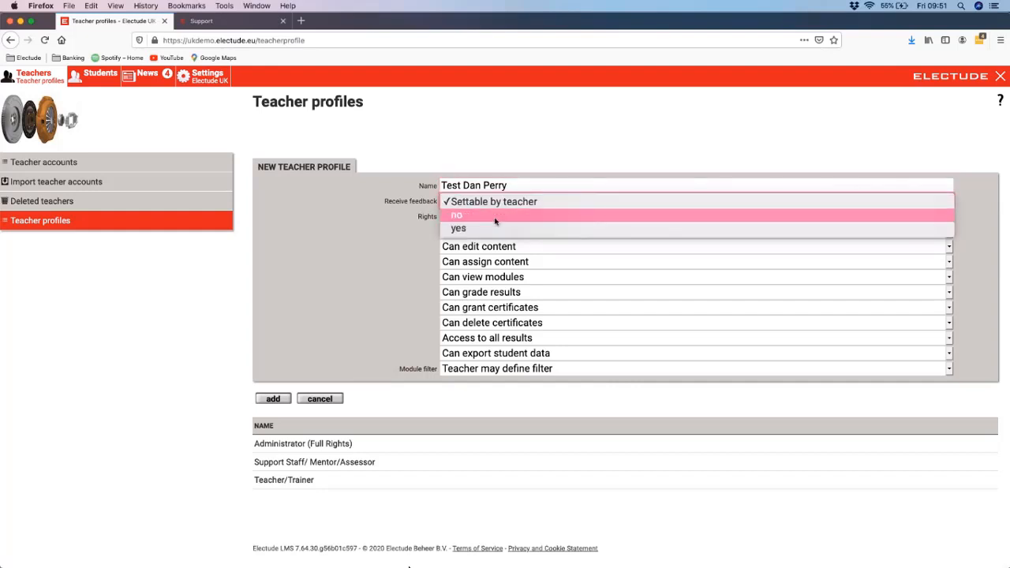
click(497, 228)
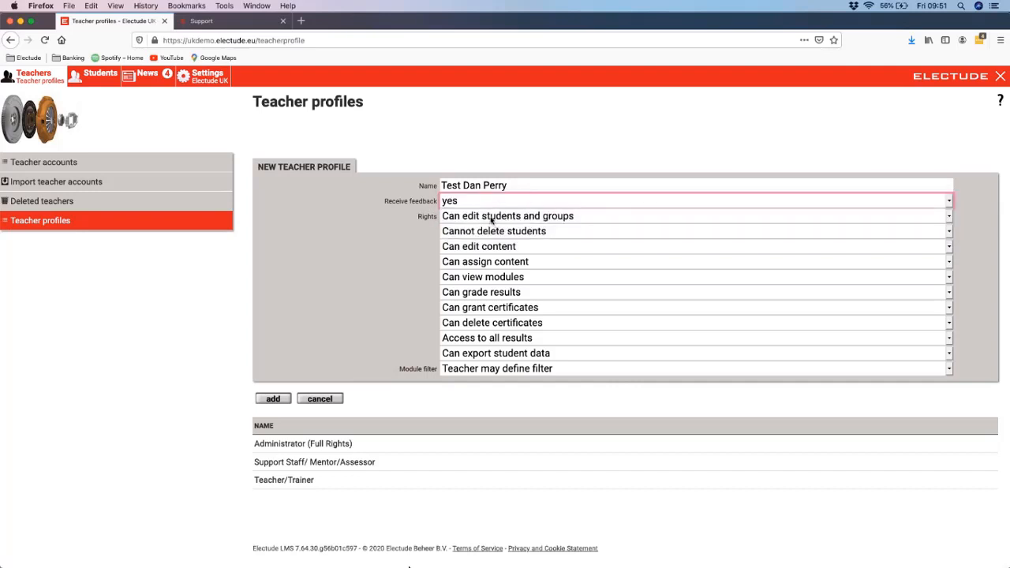
Step: Set the new profile's rights to Cannot edit students and groups, Cannot edit content, Cannot assign content, and Cannot grade results
click(491, 219)
click(494, 231)
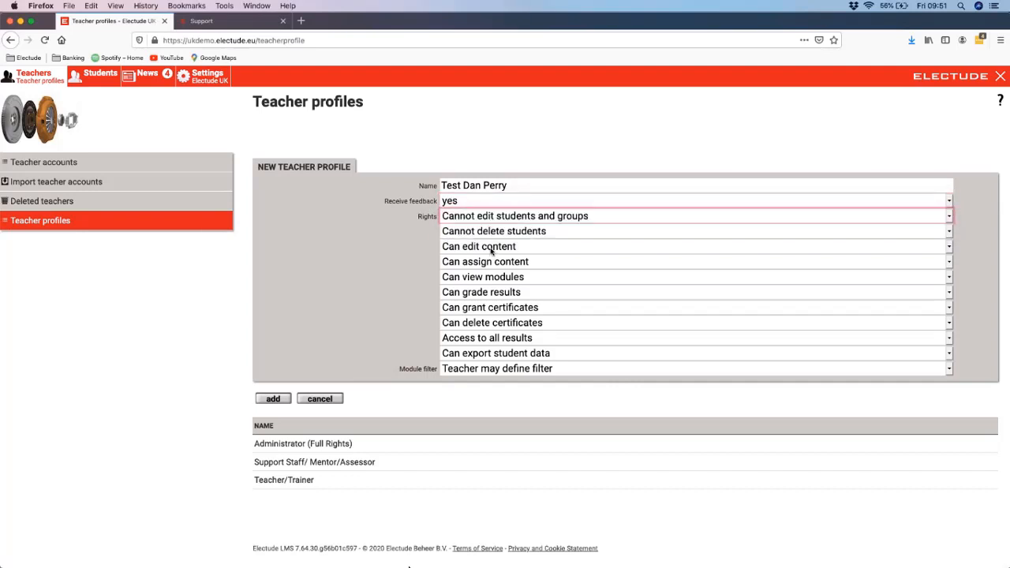
click(491, 249)
click(496, 261)
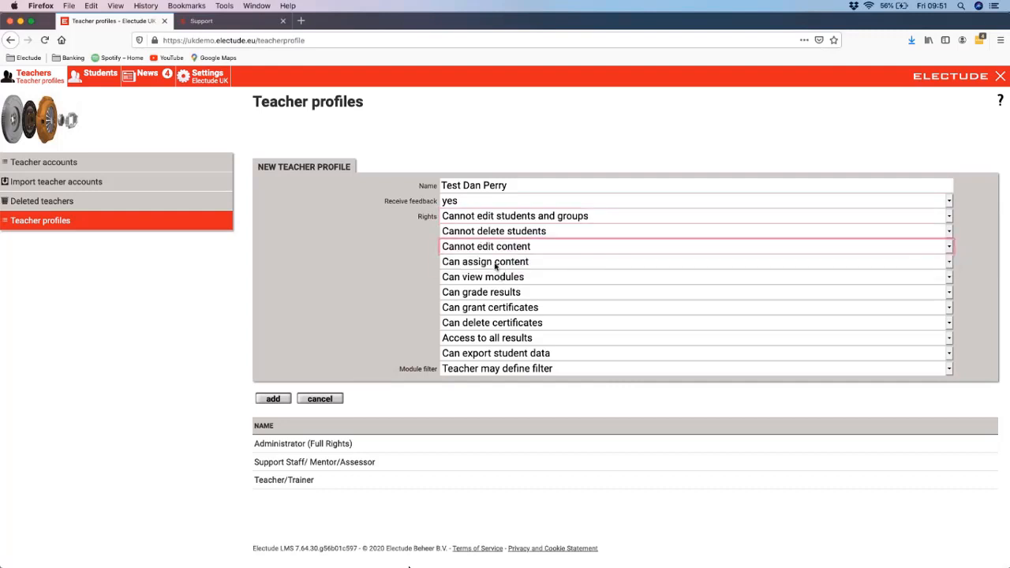
click(495, 265)
click(495, 277)
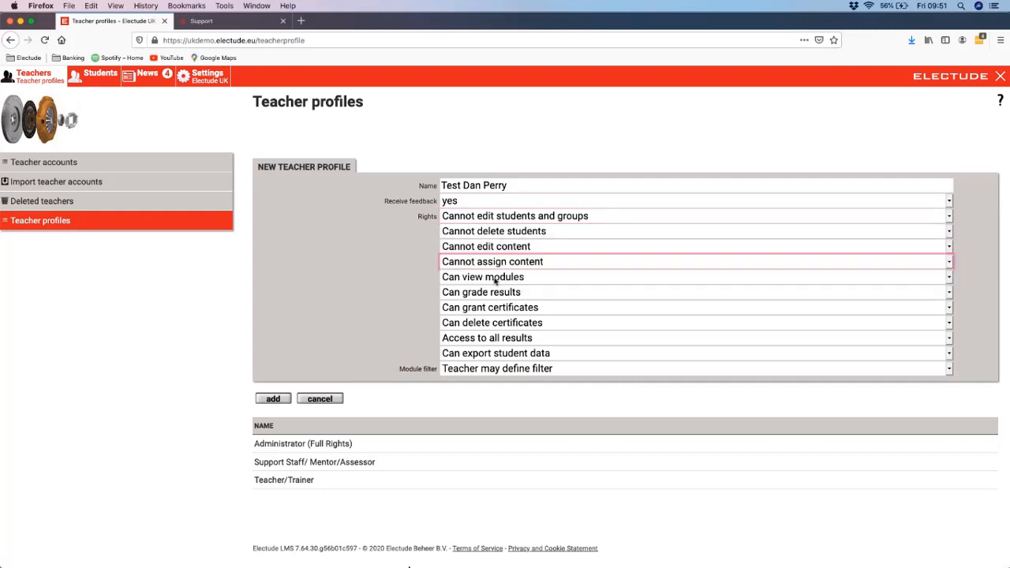
click(497, 293)
click(499, 308)
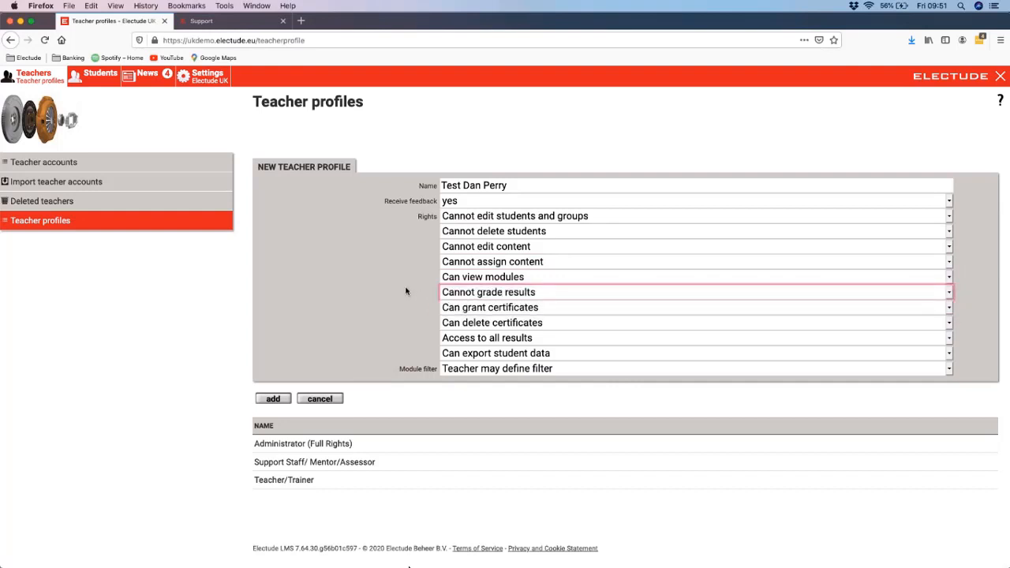
Step: Check the module filter options, keep Teacher may define filter, and add the new teacher profile
click(404, 336)
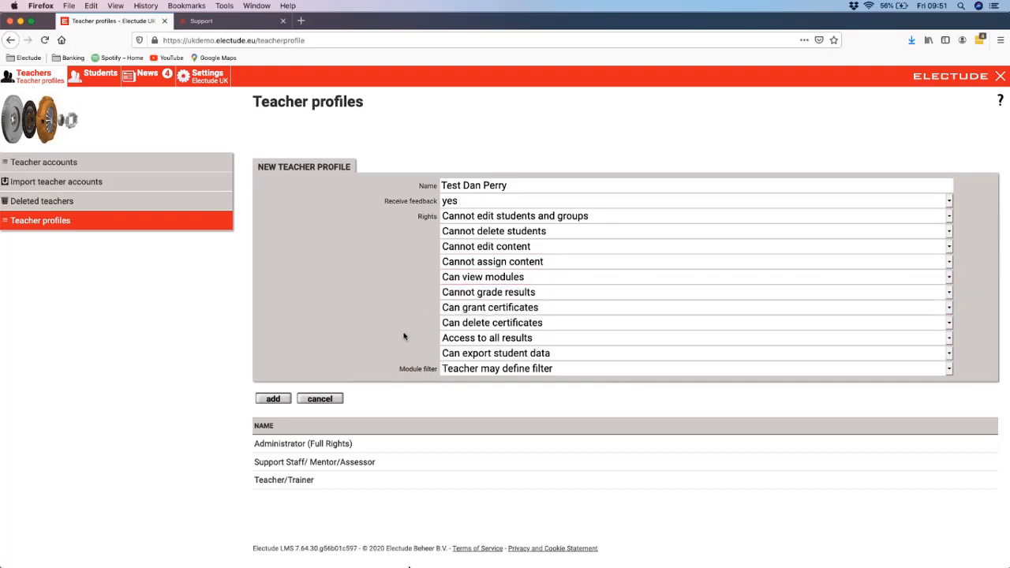
click(467, 372)
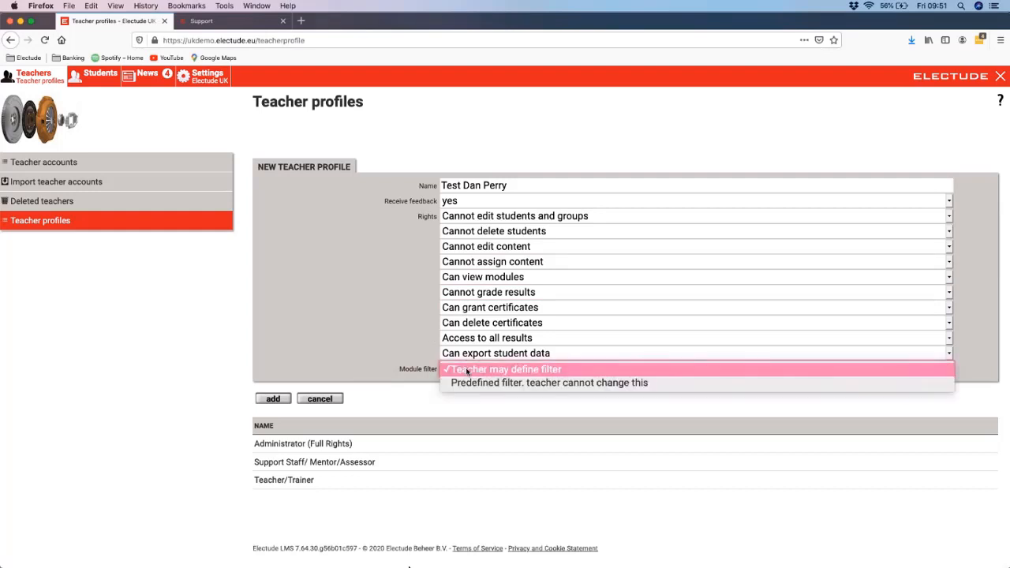
click(364, 325)
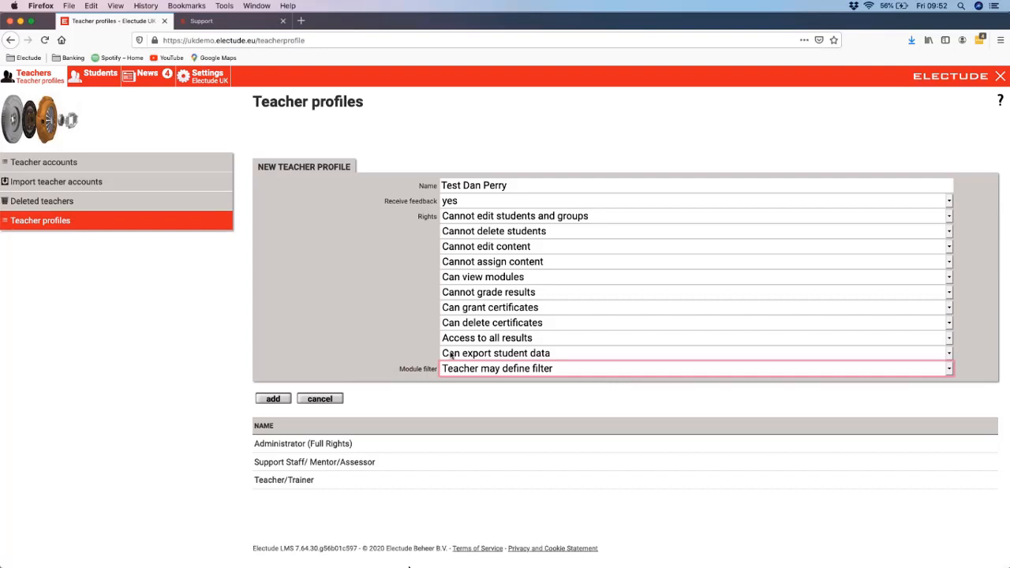
click(281, 399)
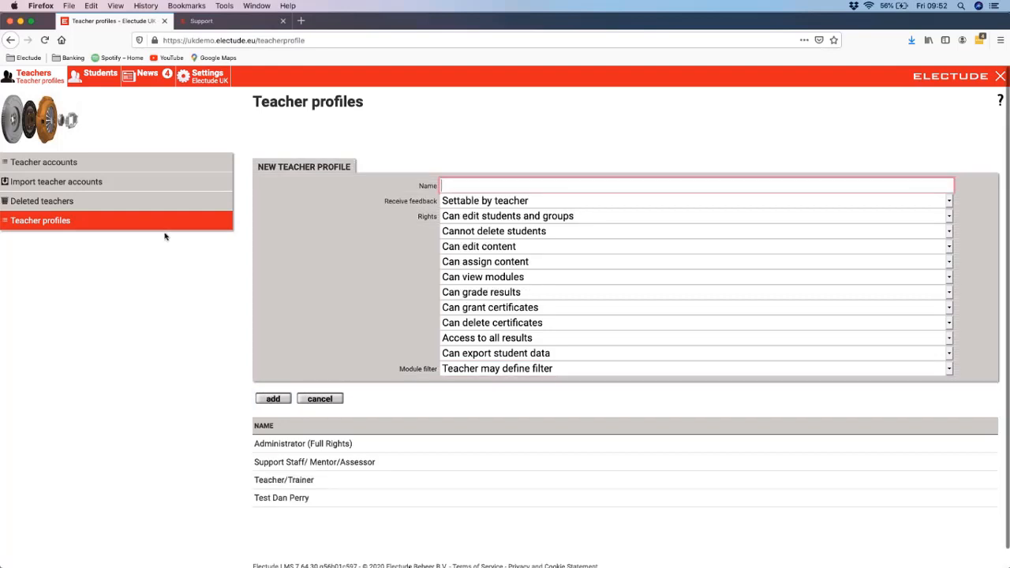
Step: Start a new teacher account and assign it the newly added test profile
click(134, 181)
click(43, 162)
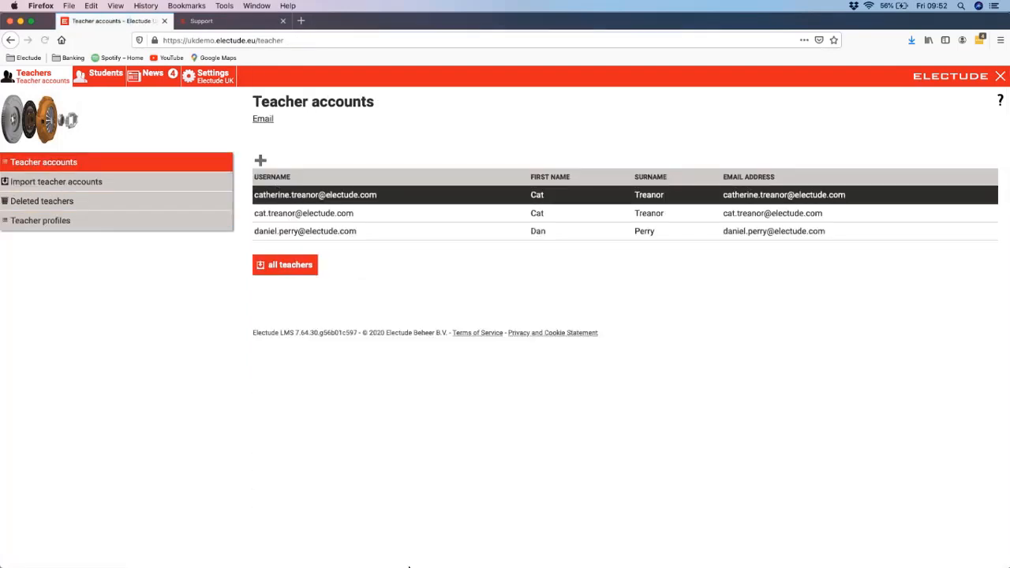
click(261, 160)
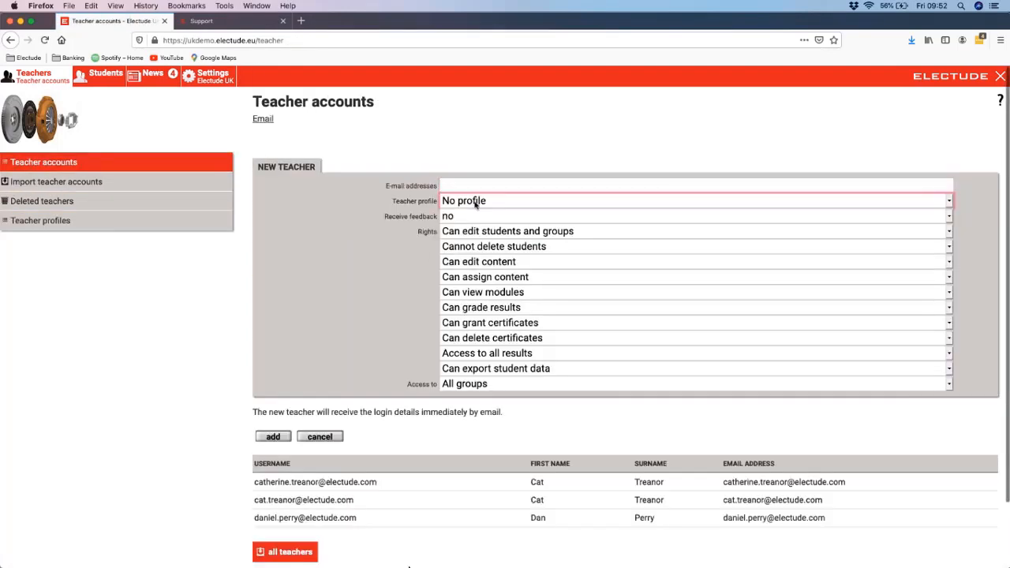
click(474, 201)
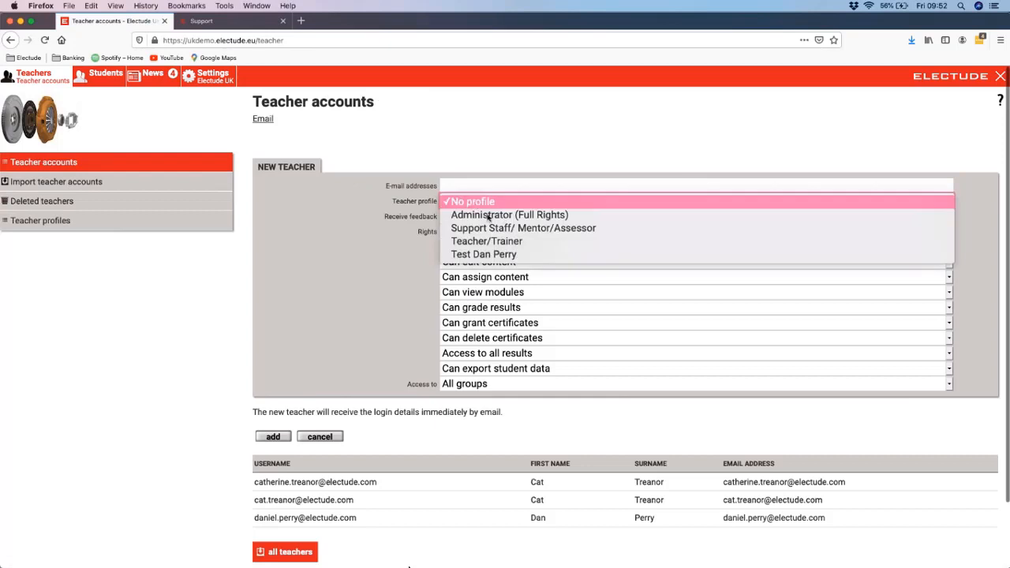
click(518, 255)
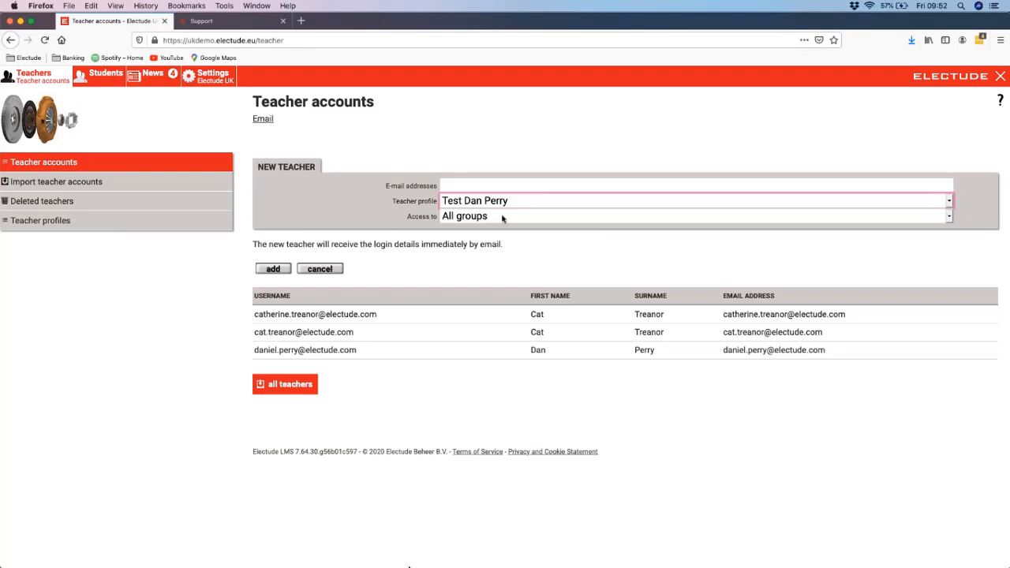
Step: Review the rights and group access of the second teacher account in the list
click(383, 332)
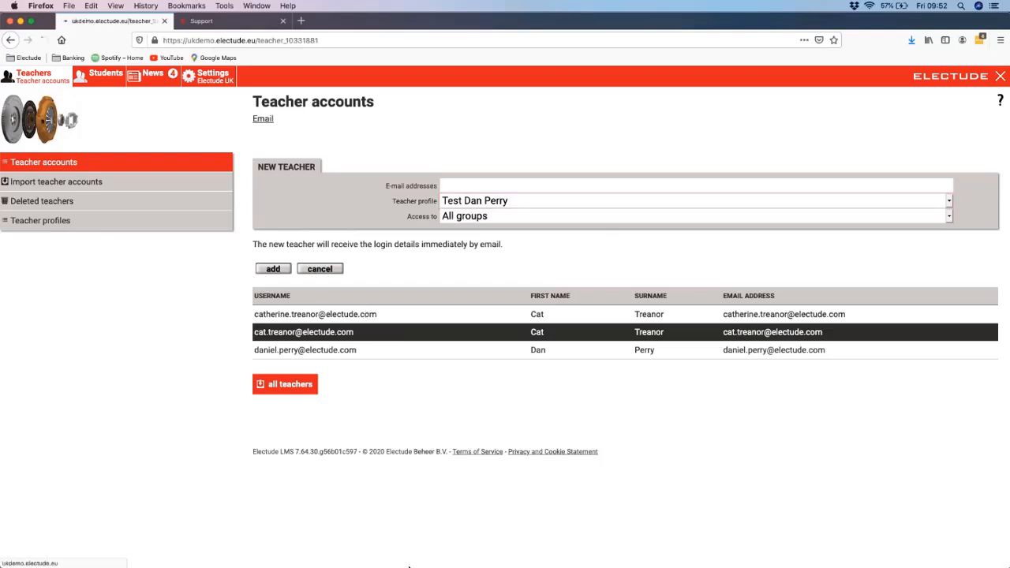
click(213, 162)
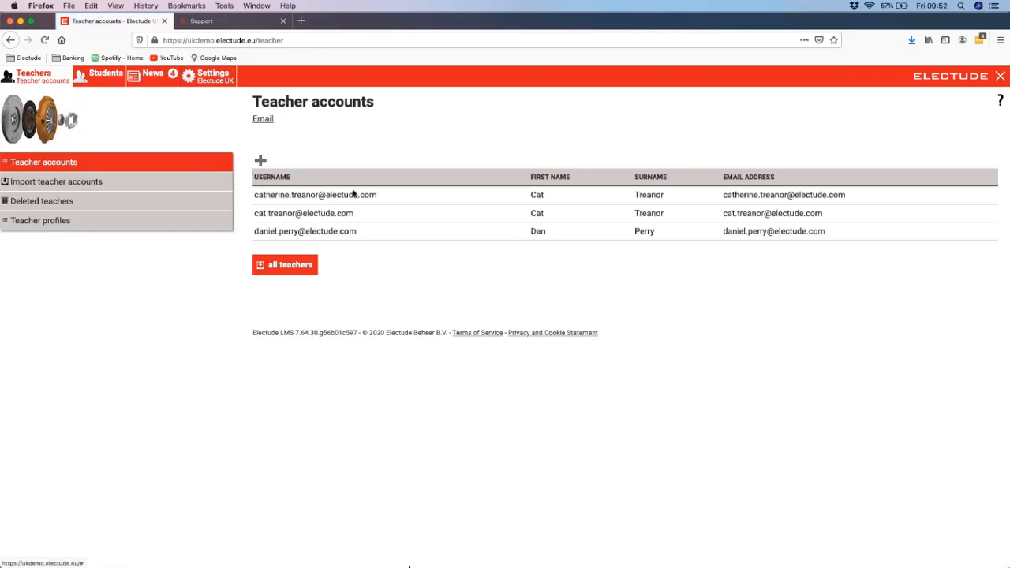
click(374, 214)
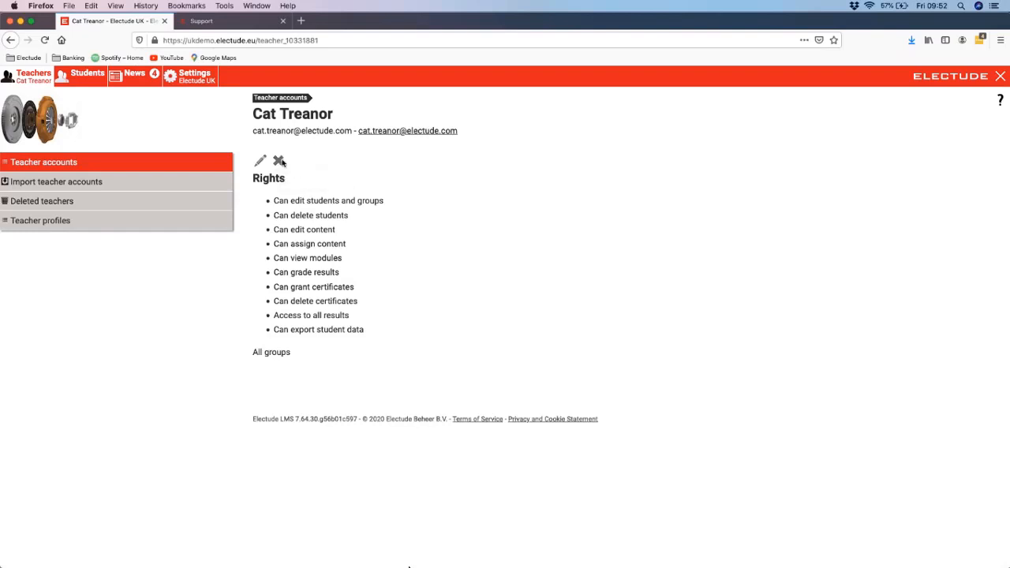
Step: Look at the deleted teachers page and the new file form for importing teacher accounts, then return to the teacher accounts
click(100, 207)
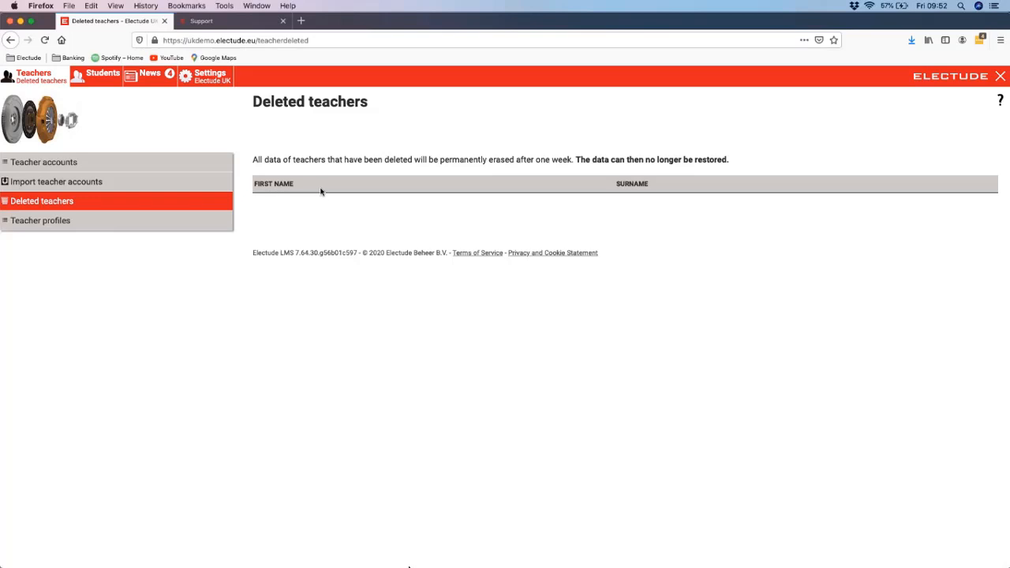
click(198, 183)
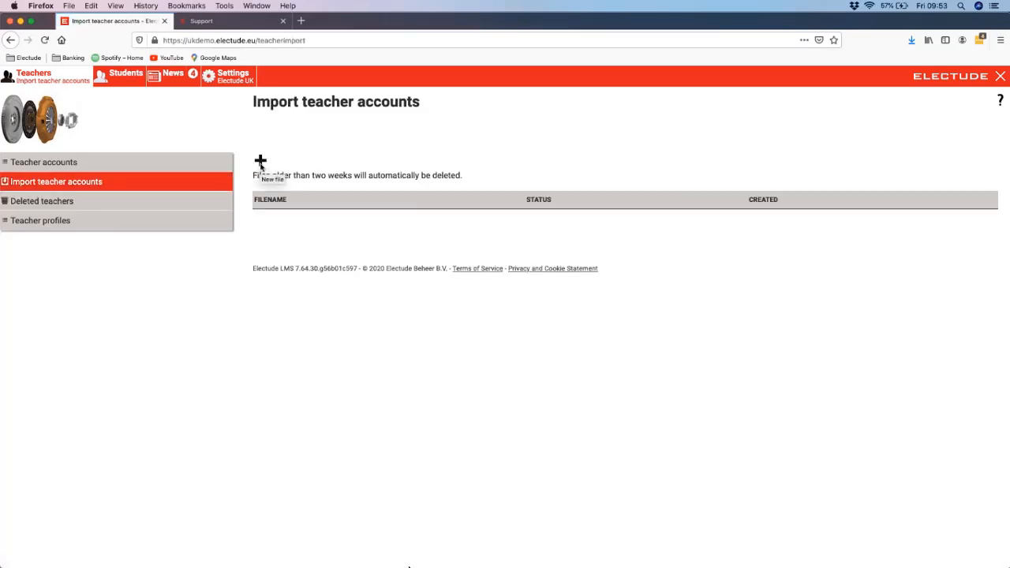
click(260, 162)
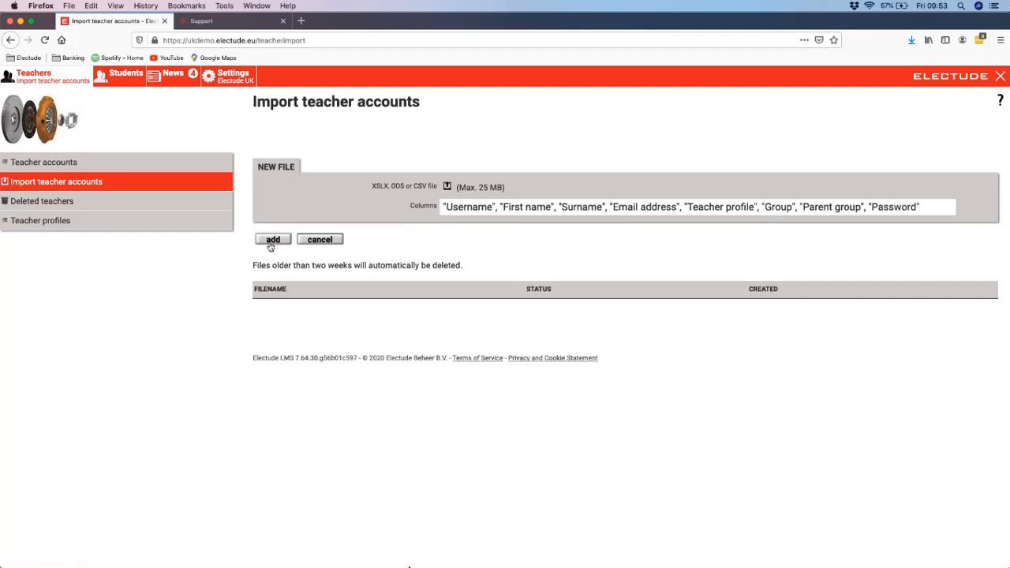
click(146, 172)
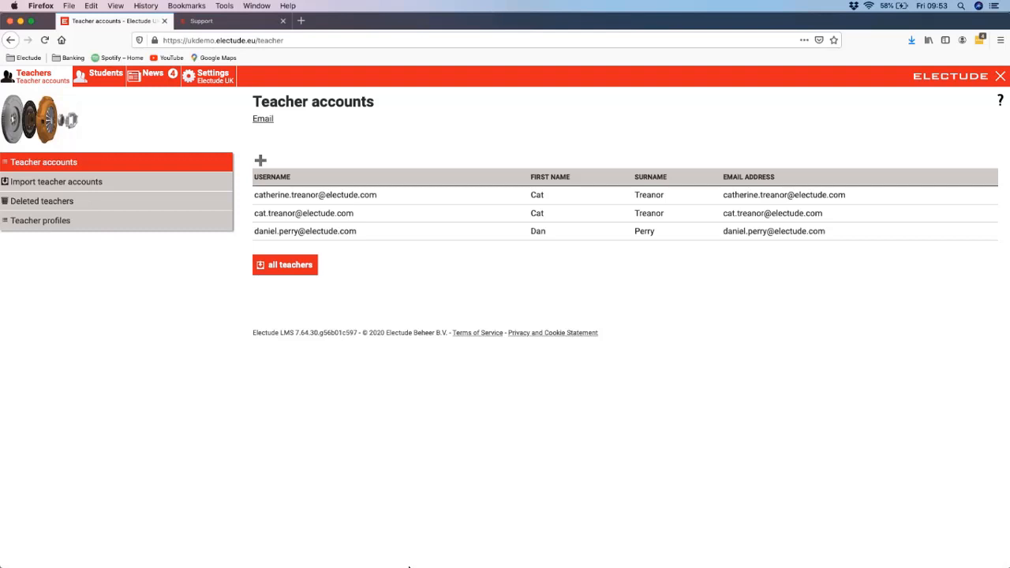
Step: Read the Administrator Manual's section on creating a teacher account in a widened help window, then close the manual
click(999, 104)
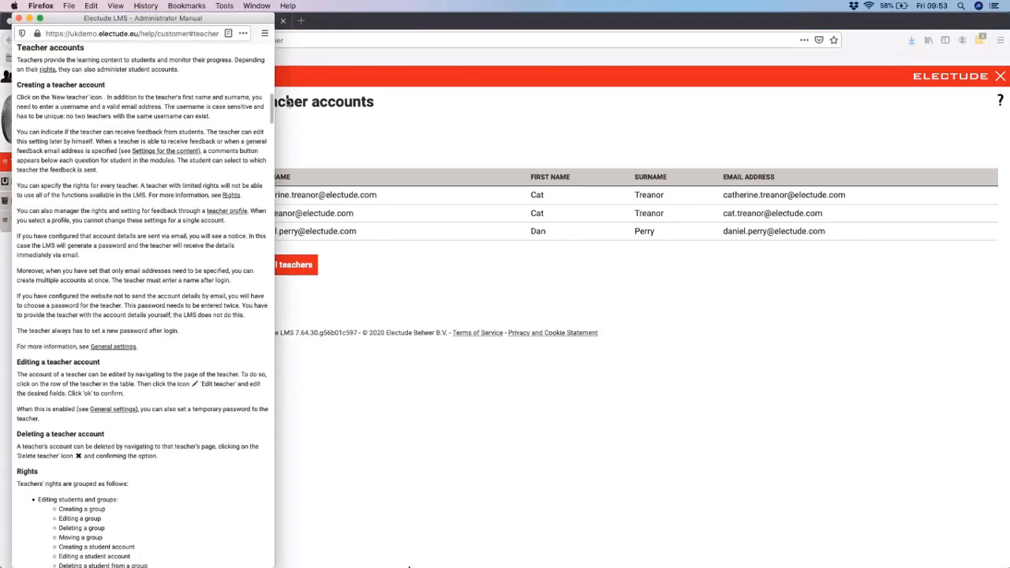
drag(274, 112, 715, 182)
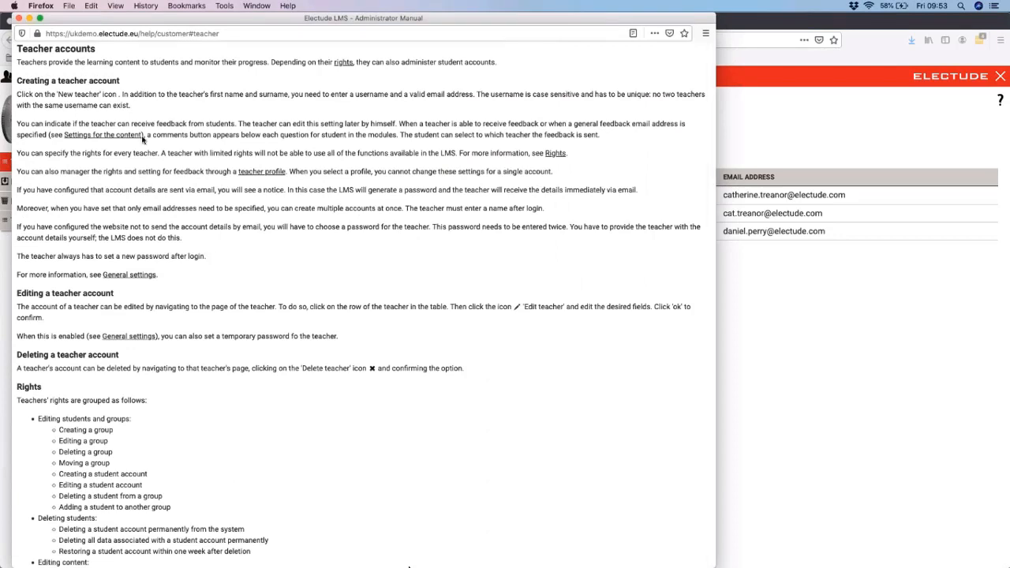
drag(20, 81, 328, 167)
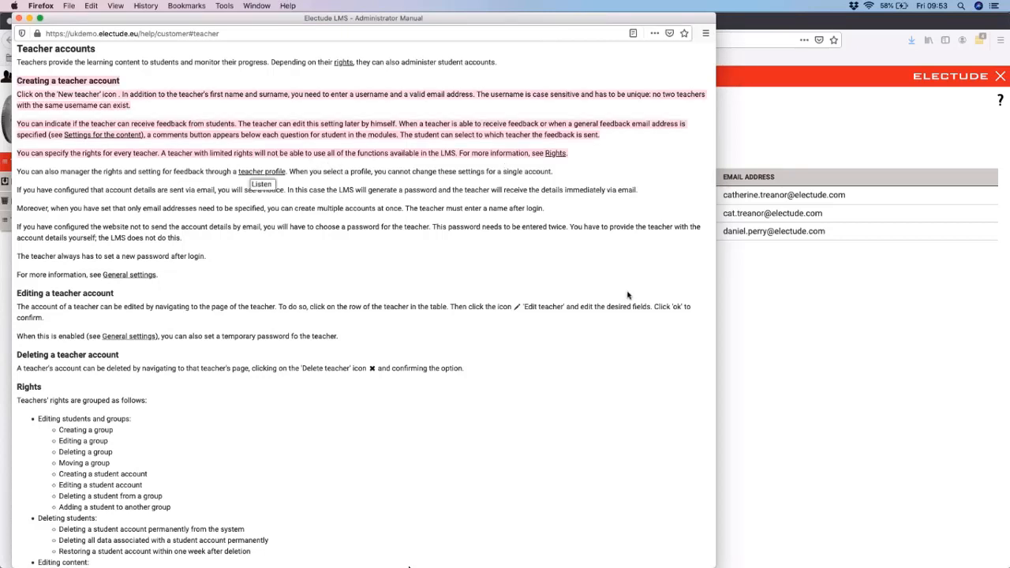
click(18, 17)
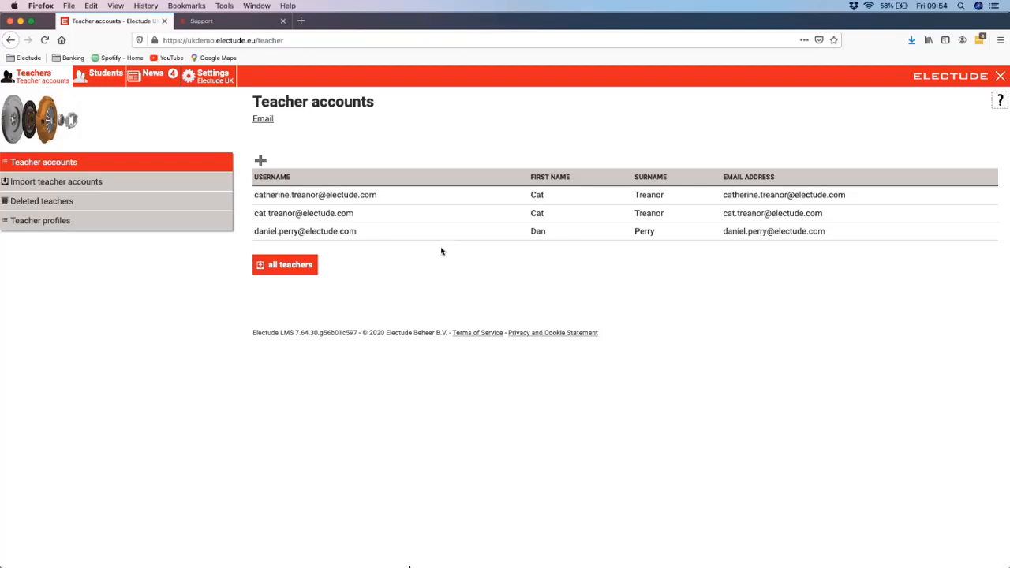
Step: Edit the second teacher account in the list, entering and repeating a new account password
click(394, 214)
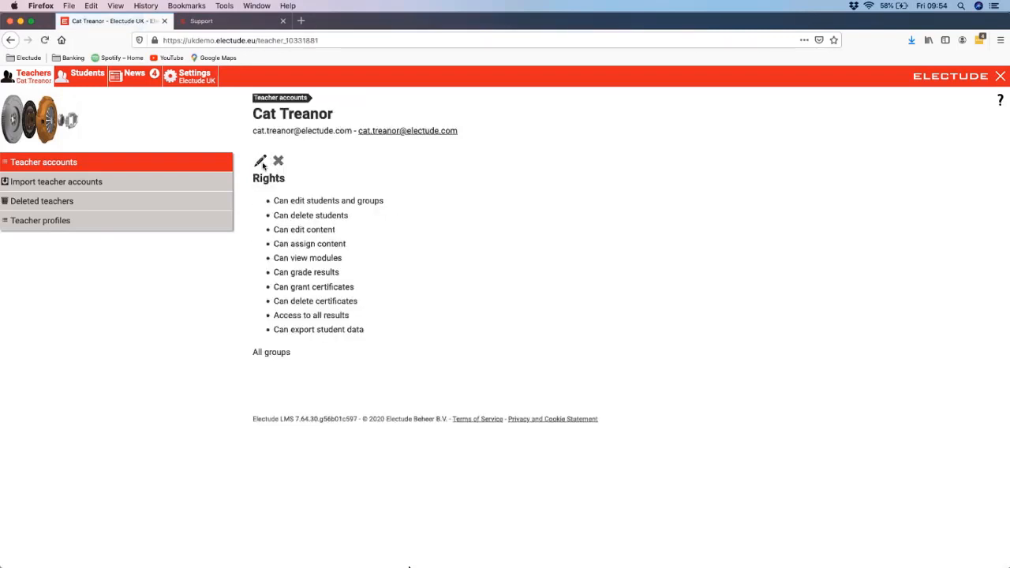
click(260, 162)
click(465, 285)
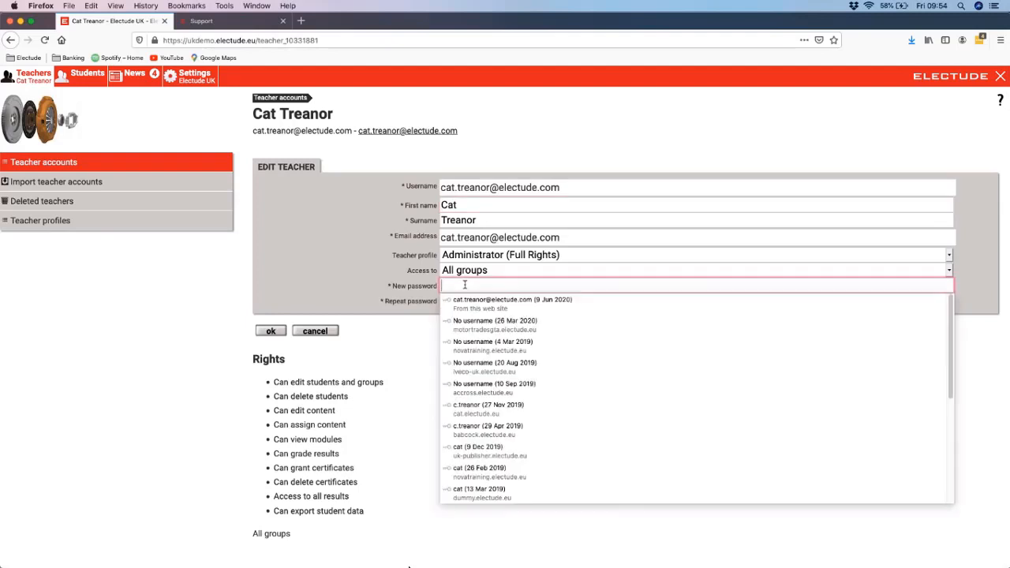
text(••••)
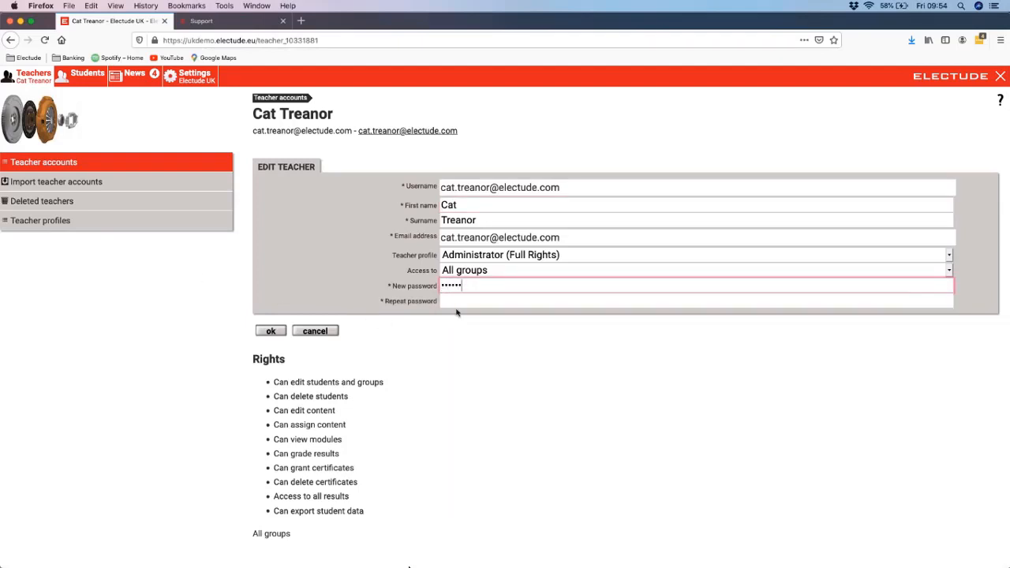
click(464, 302)
text(••••••)
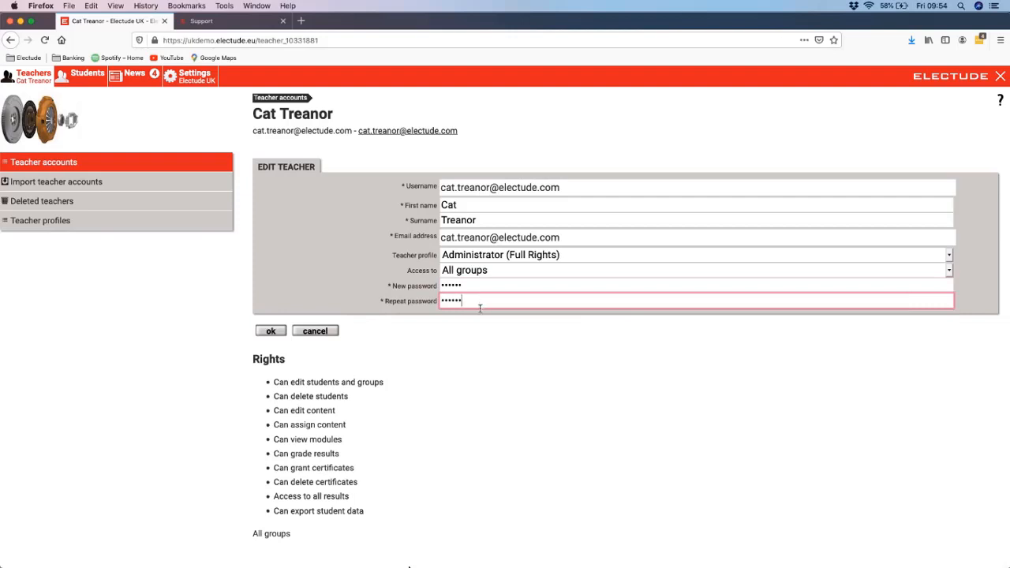
click(276, 331)
Step: Review the teacher profile choices, keep Administrator (Full Rights), then cancel the edit and return to the teacher accounts
click(493, 257)
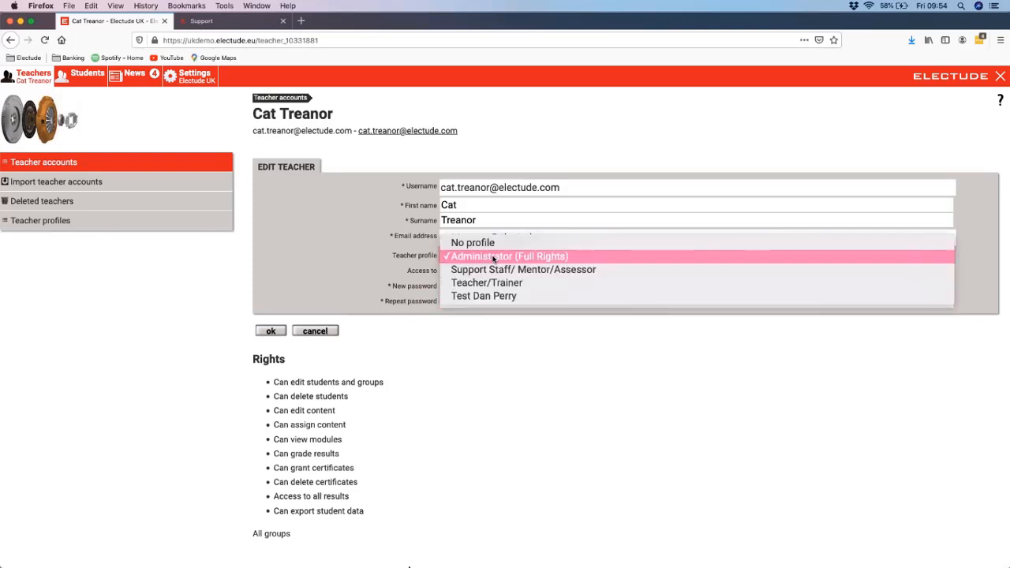
click(492, 257)
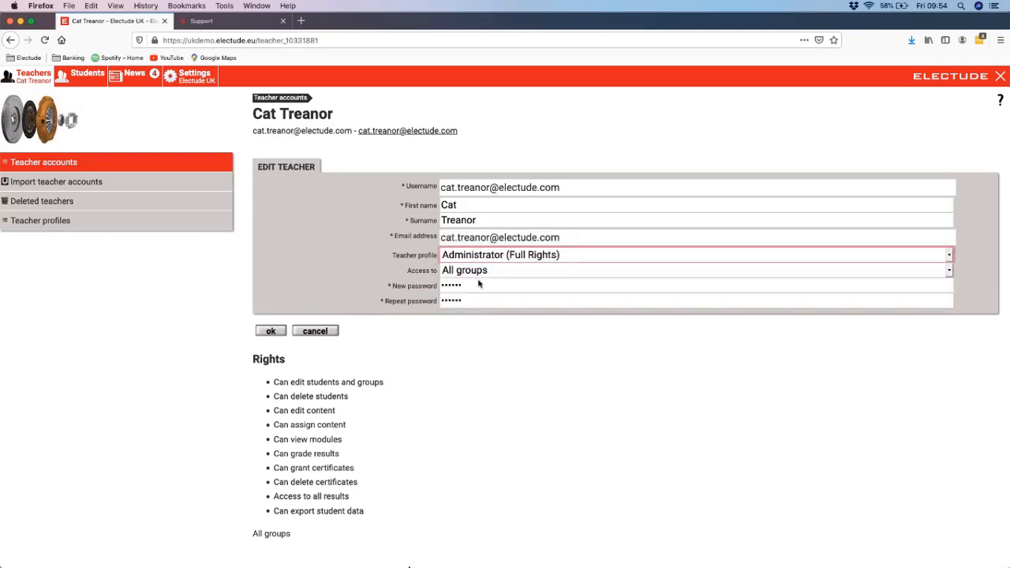
click(314, 331)
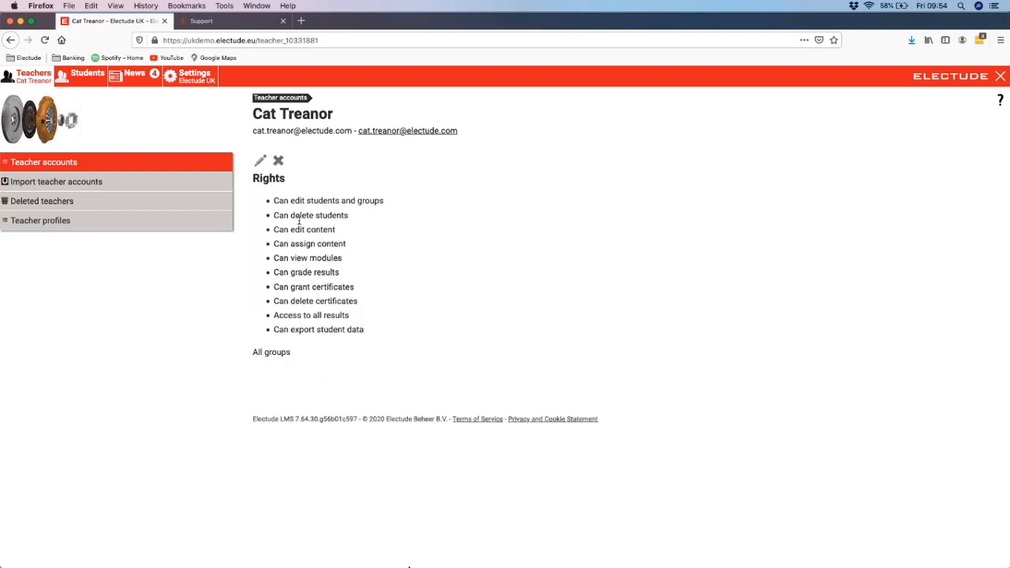
click(288, 99)
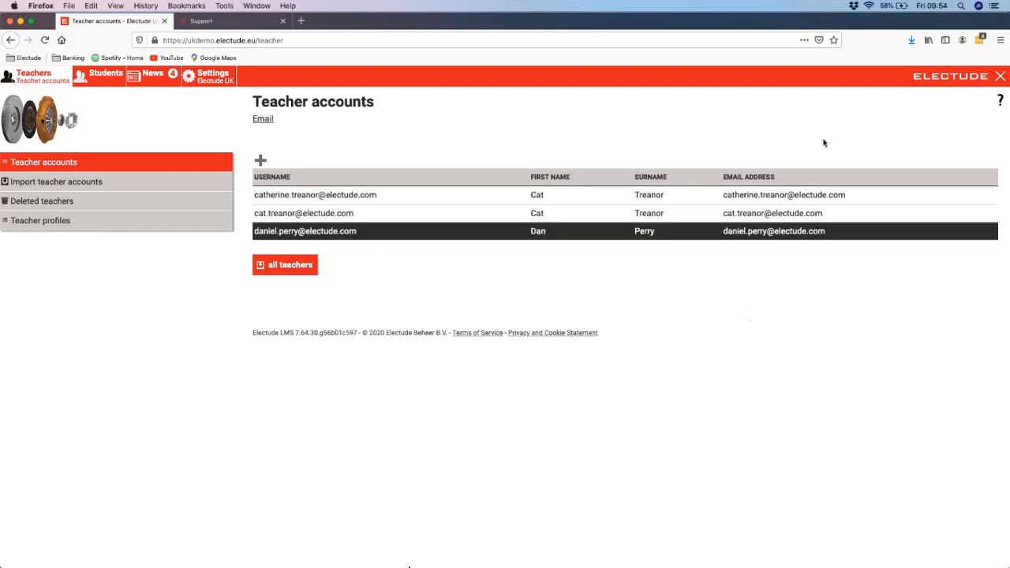
Step: Log out to view the teacher login page, then log back in as administrator using the prefilled password
click(997, 81)
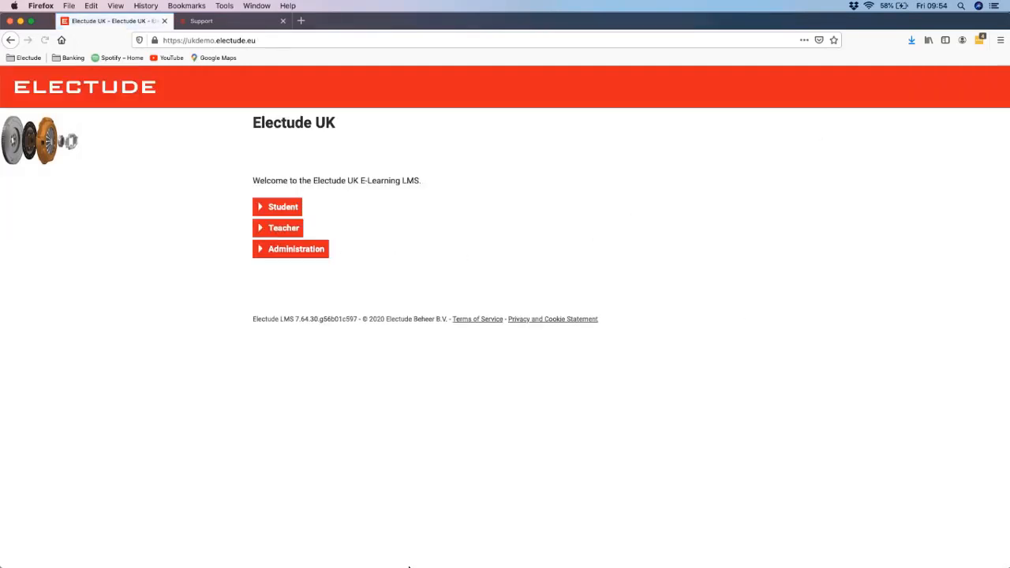
click(289, 230)
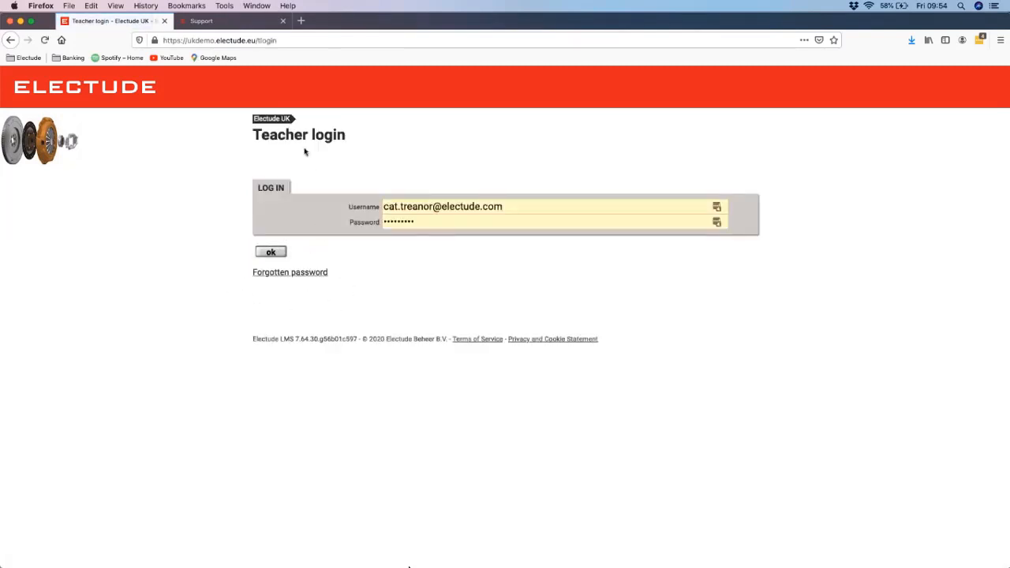
click(289, 127)
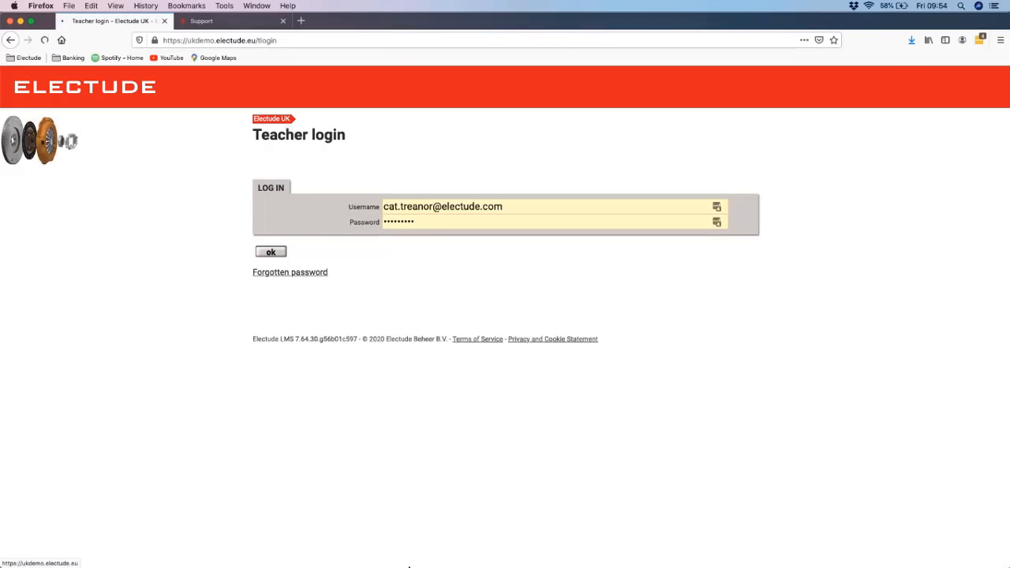
click(298, 254)
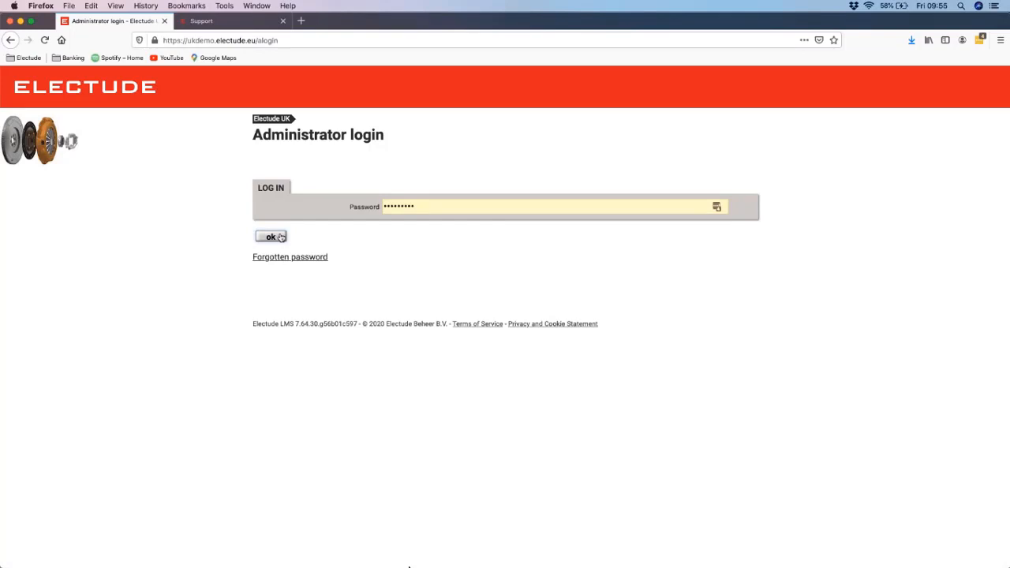
click(281, 237)
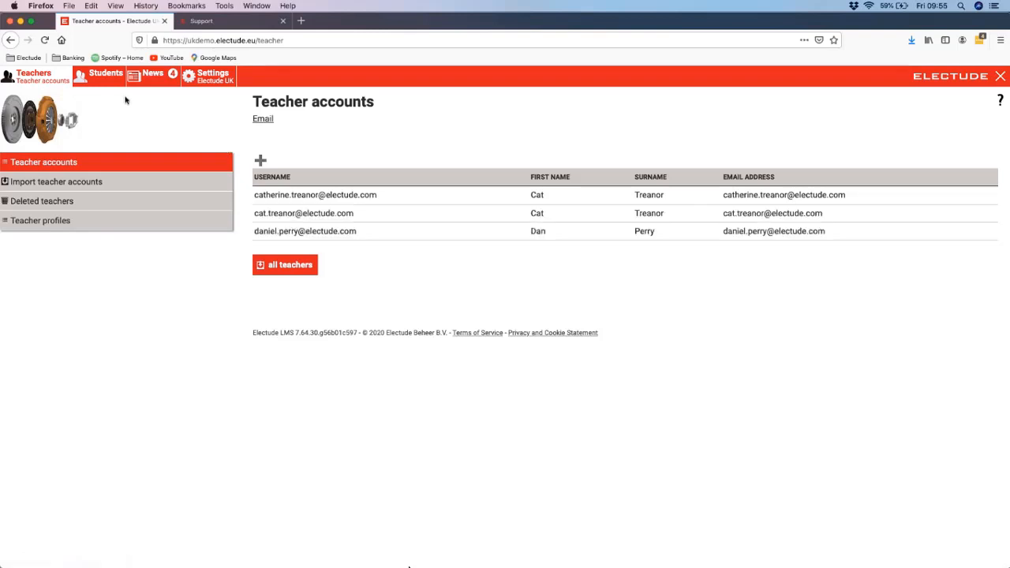
Step: View the student accounts and the deleted students page, then return to the student accounts list
click(108, 81)
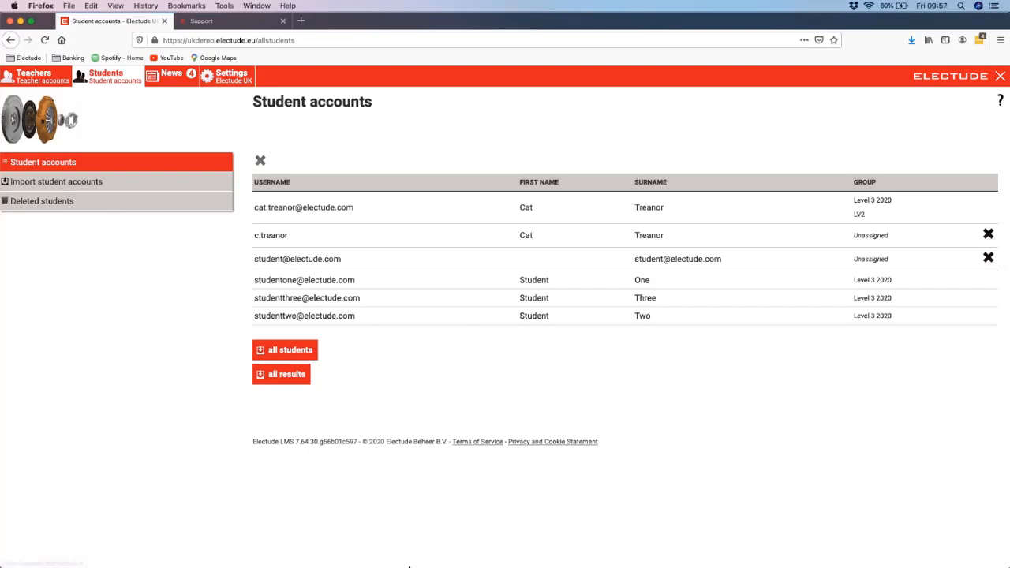
click(44, 203)
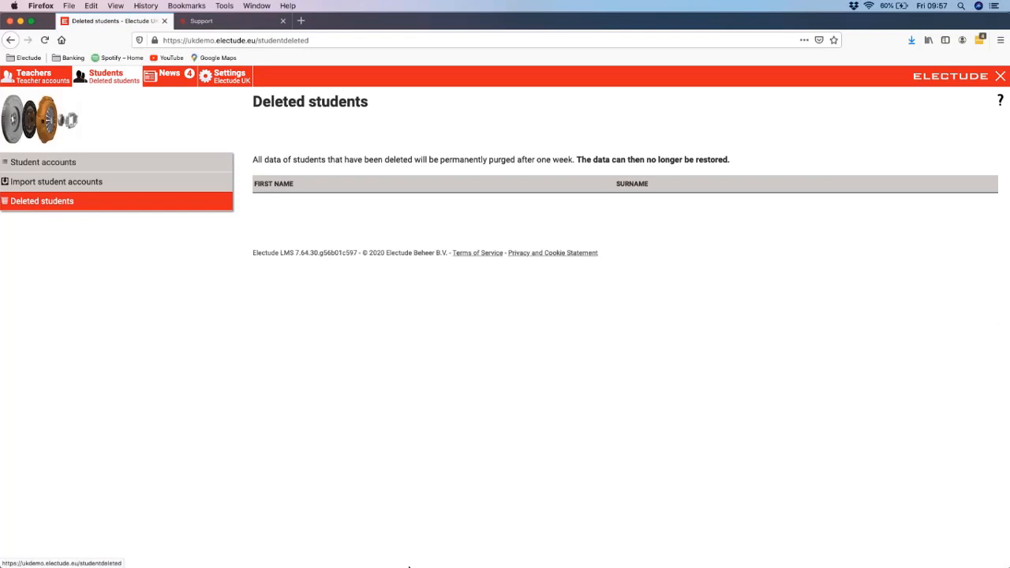
click(40, 163)
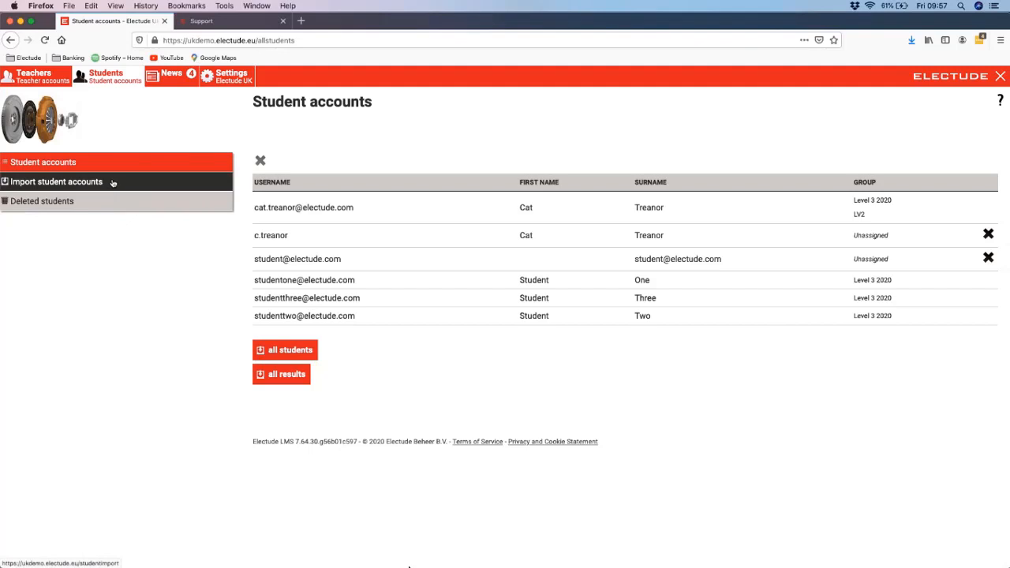
Step: View the new-file form for importing student accounts and the deleted students page, then return to the student accounts list
click(58, 184)
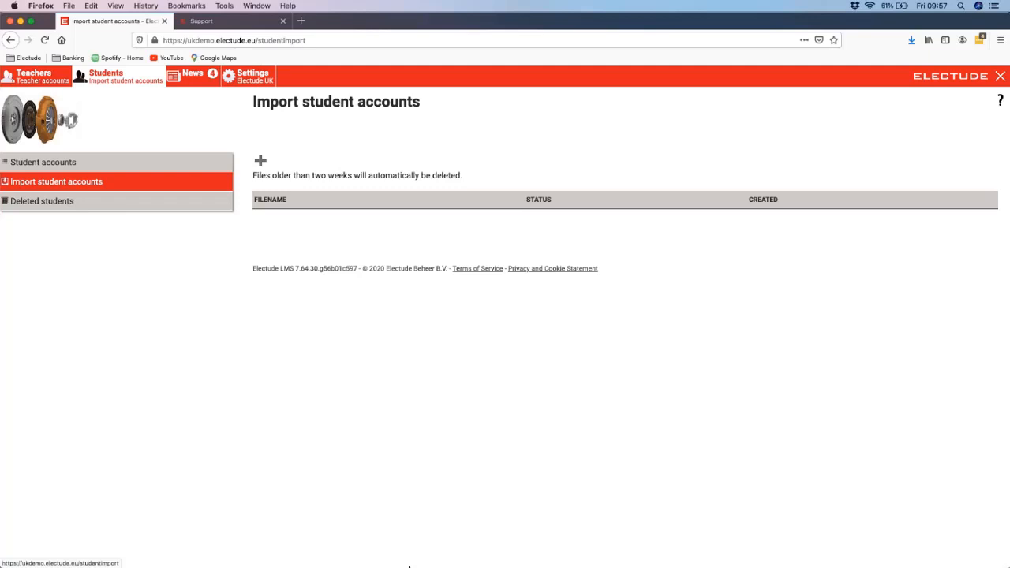
click(260, 161)
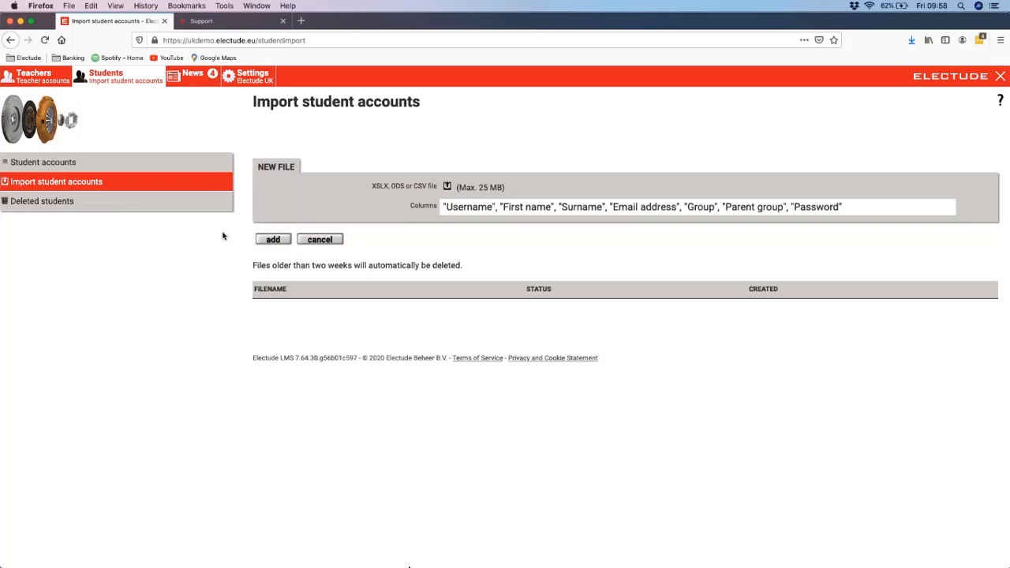
click(55, 207)
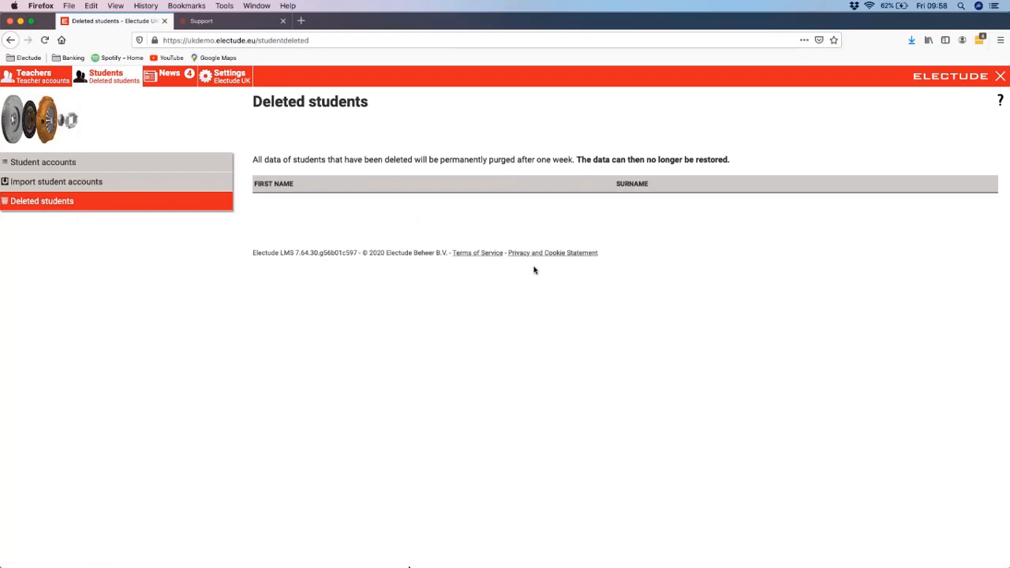
click(114, 168)
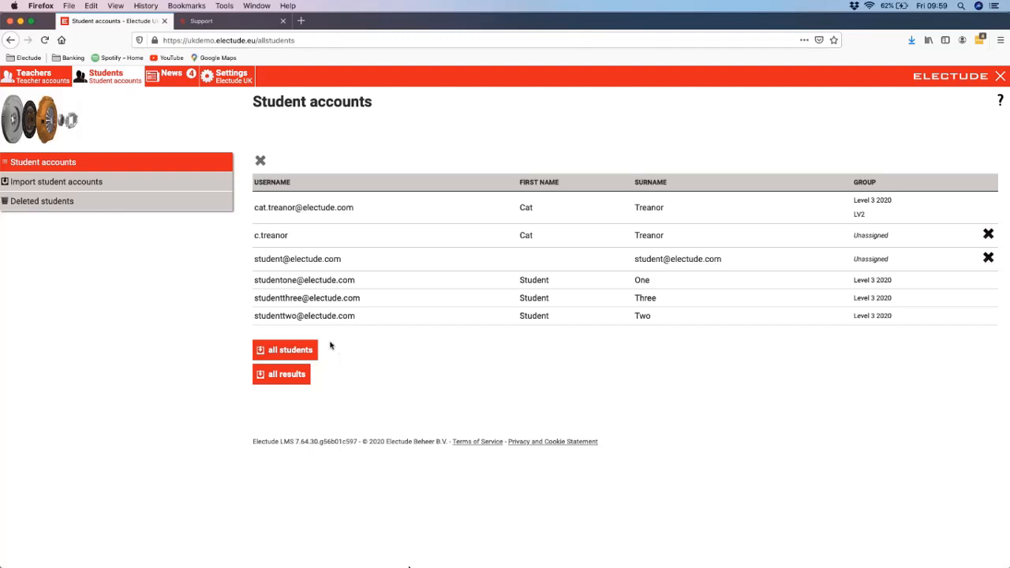
Step: Review the import and export settings, including the fields for results, students and teachers, then return to the student accounts
click(228, 78)
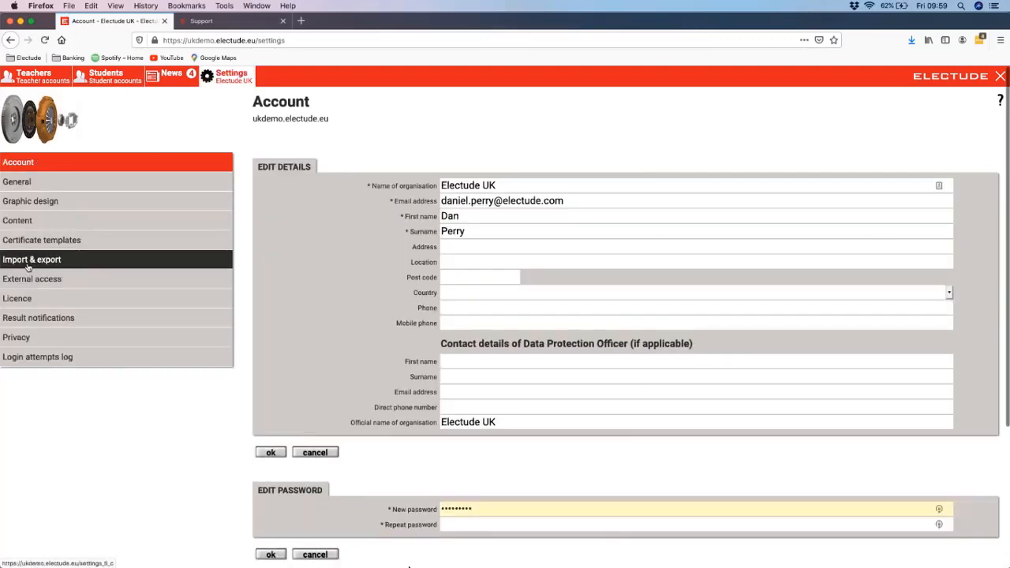
click(51, 262)
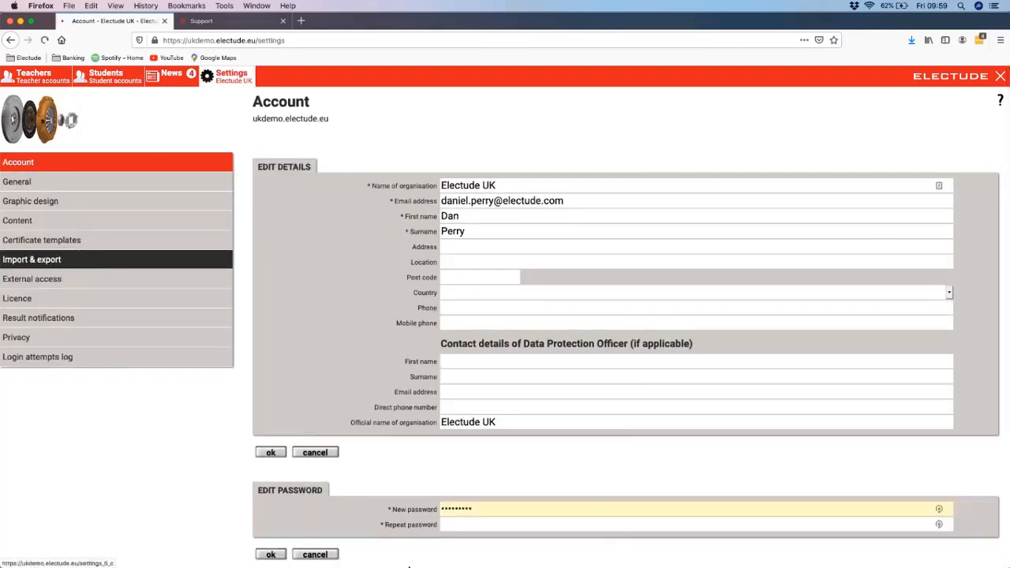
scroll(463, 230, down, 3)
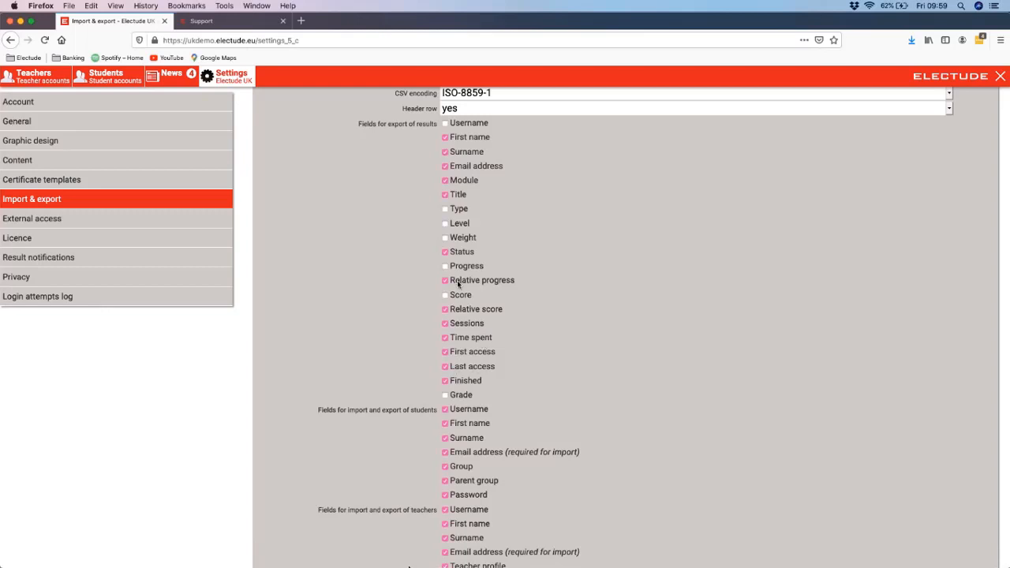
scroll(500, 363, down, 5)
scroll(468, 360, down, 1)
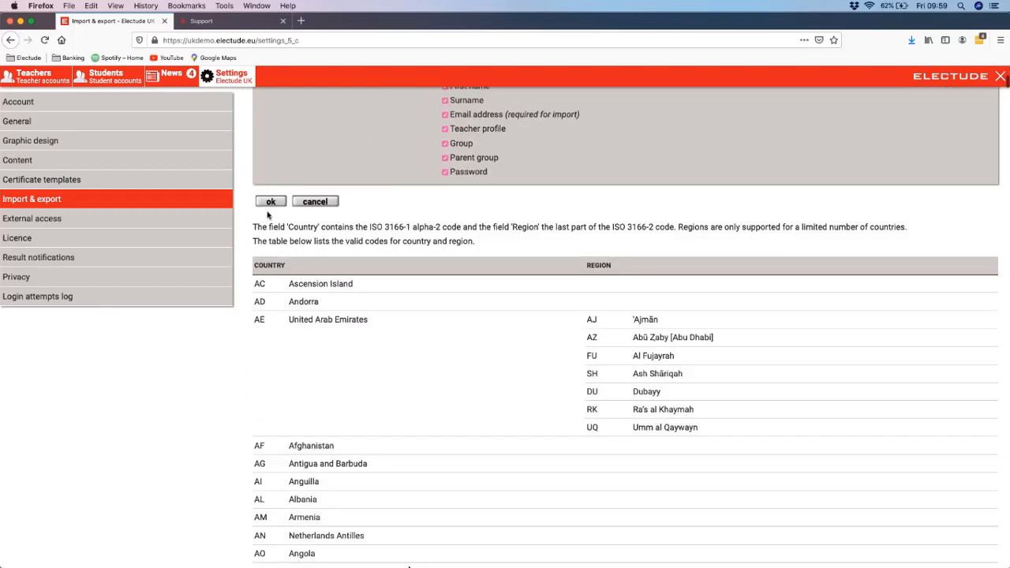
click(108, 85)
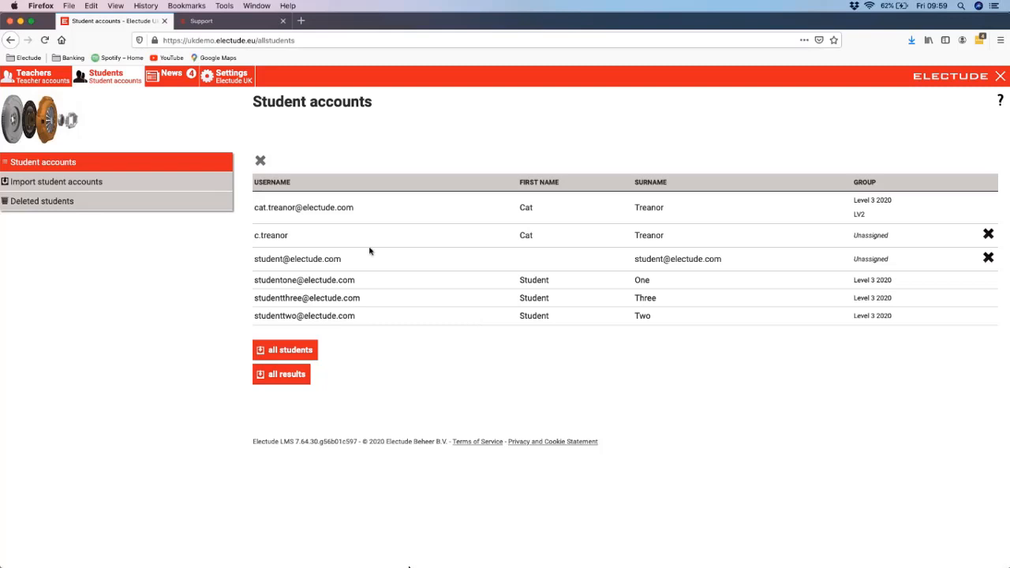
Step: Look through the announcements on the News page
click(182, 85)
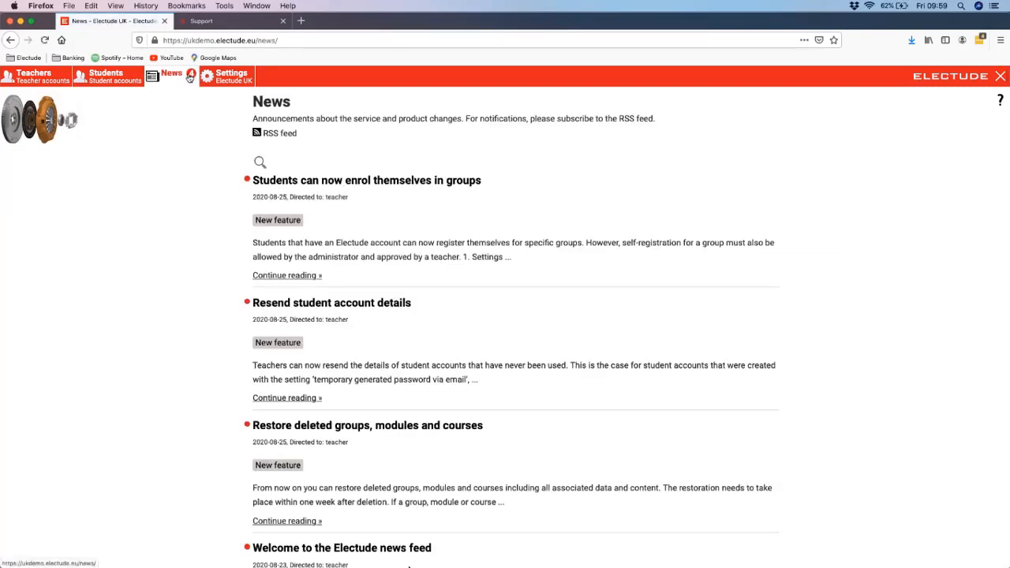
scroll(408, 565, down, 2)
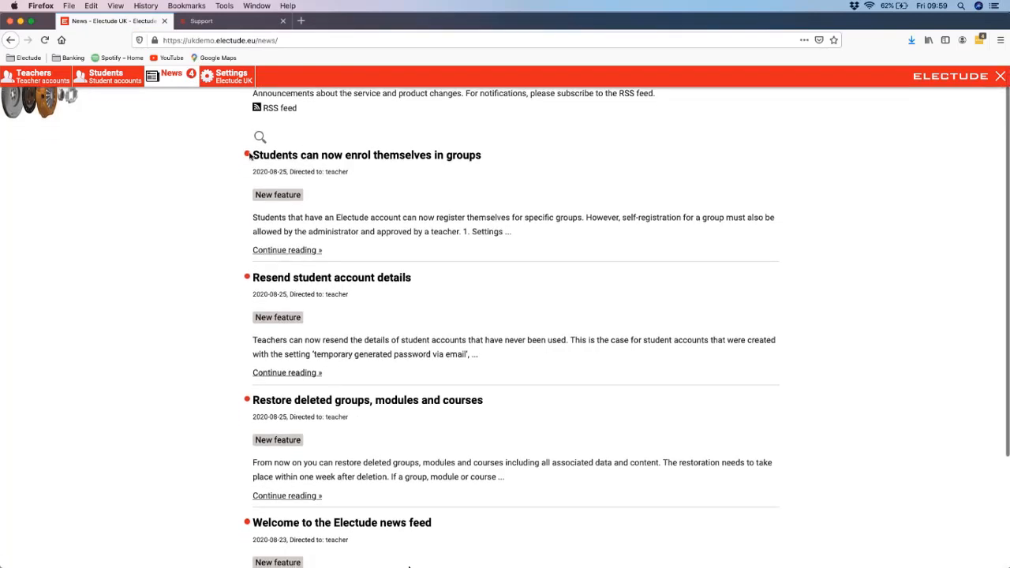
scroll(408, 564, down, 5)
scroll(388, 378, up, 6)
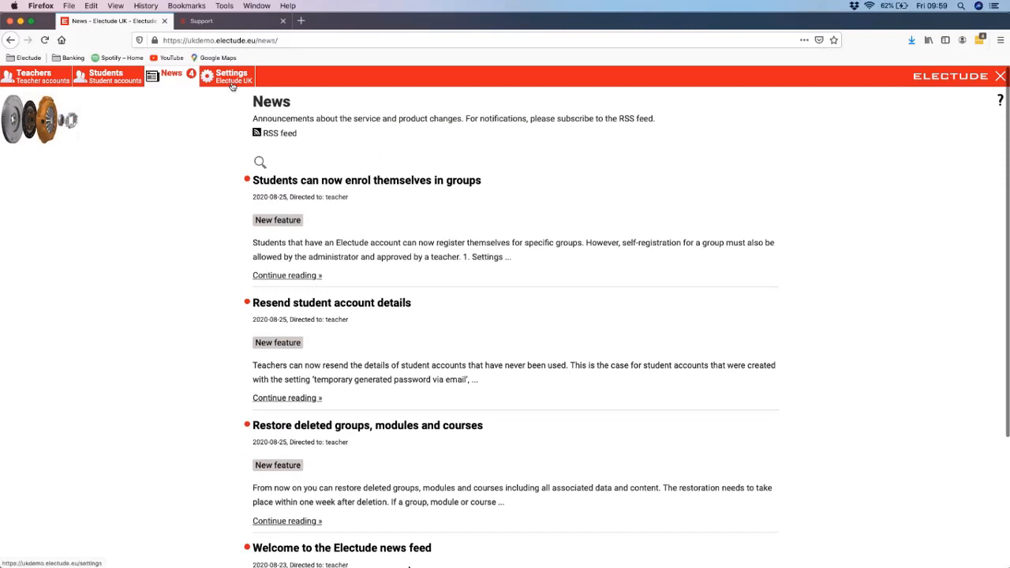
Step: Review the organisation's account details and the general settings, including the welcome text shown on the site
click(232, 84)
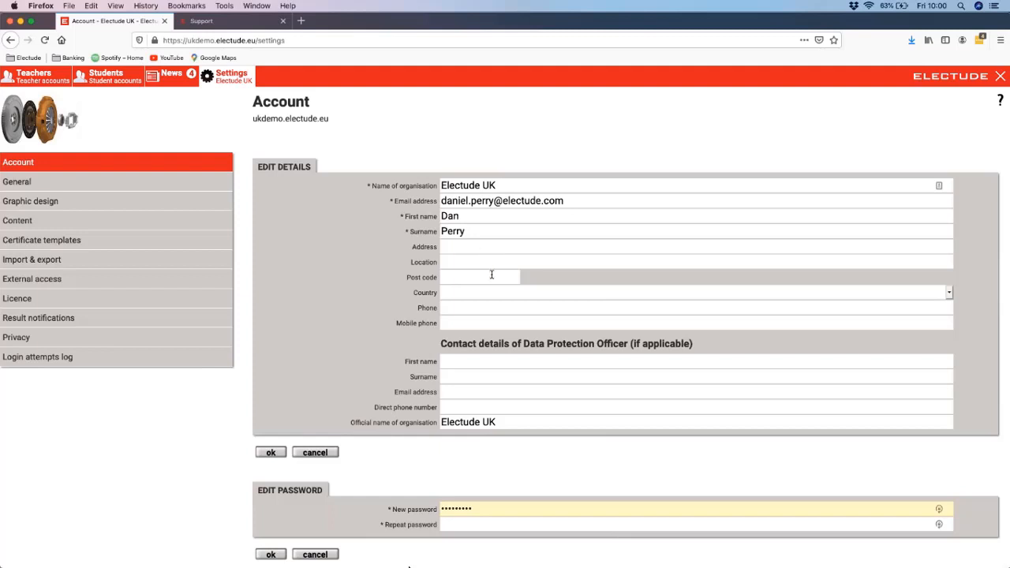
scroll(489, 275, down, 2)
click(177, 148)
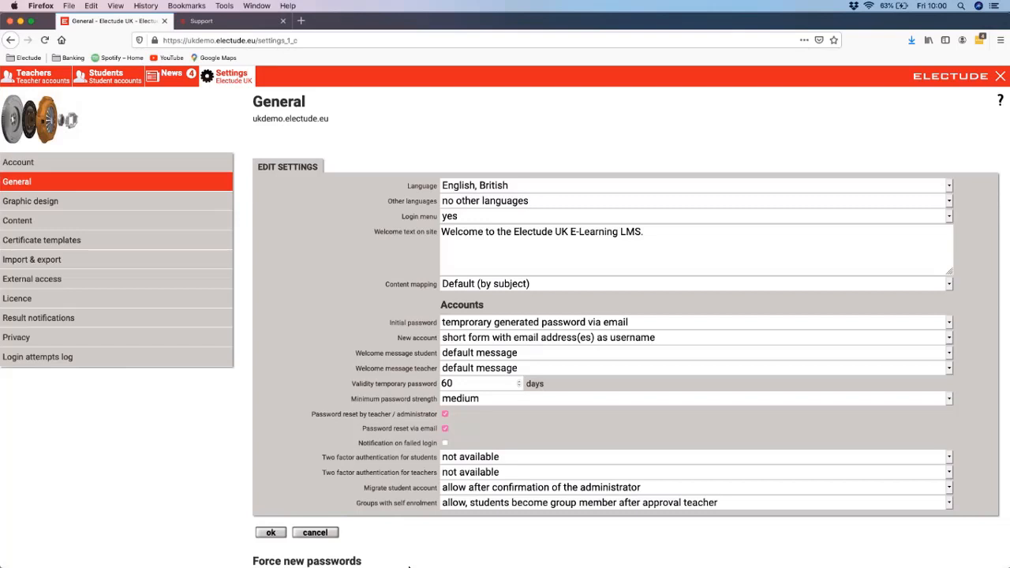
click(661, 236)
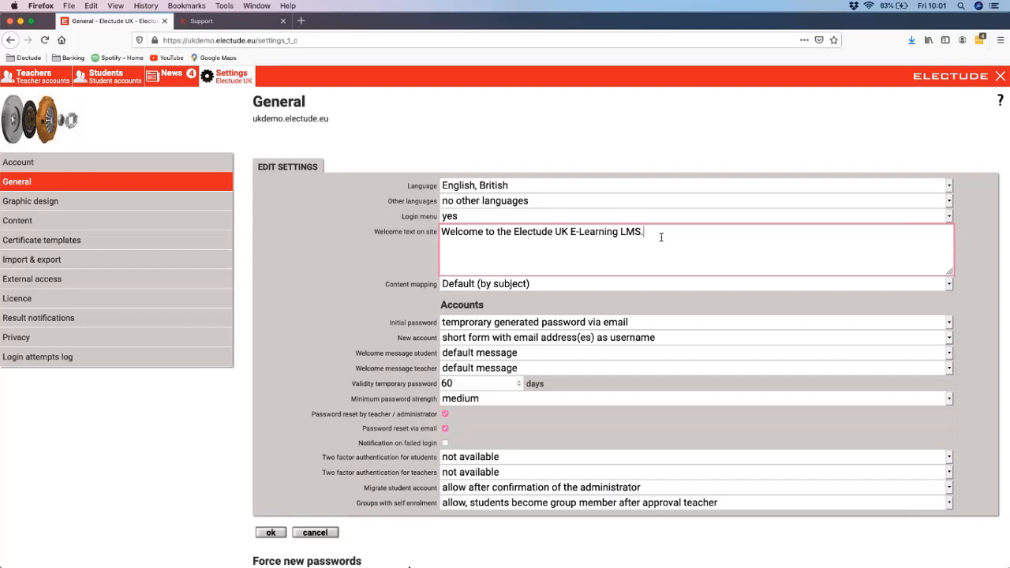
click(351, 264)
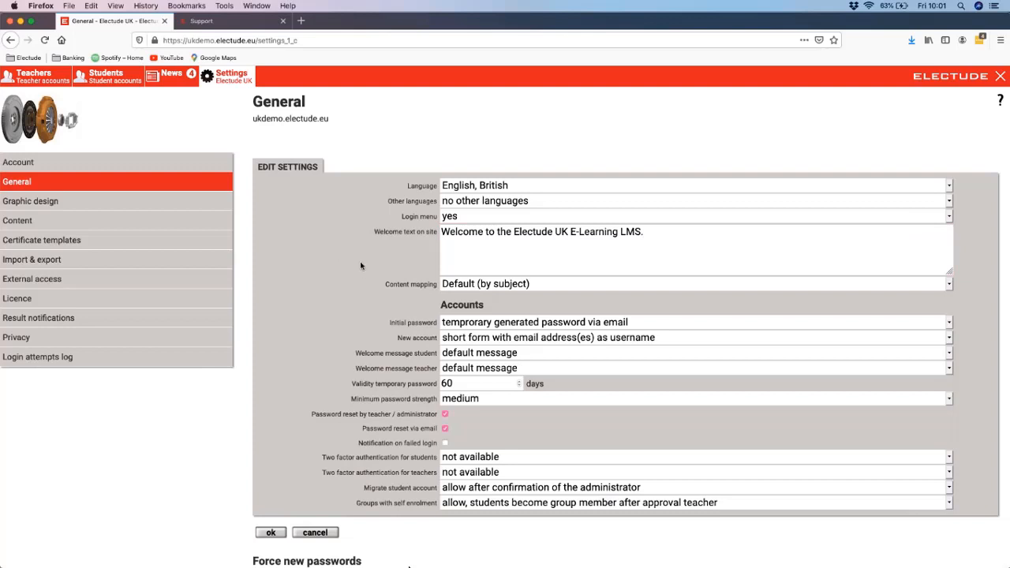
scroll(362, 268, down, 1)
scroll(362, 267, down, 2)
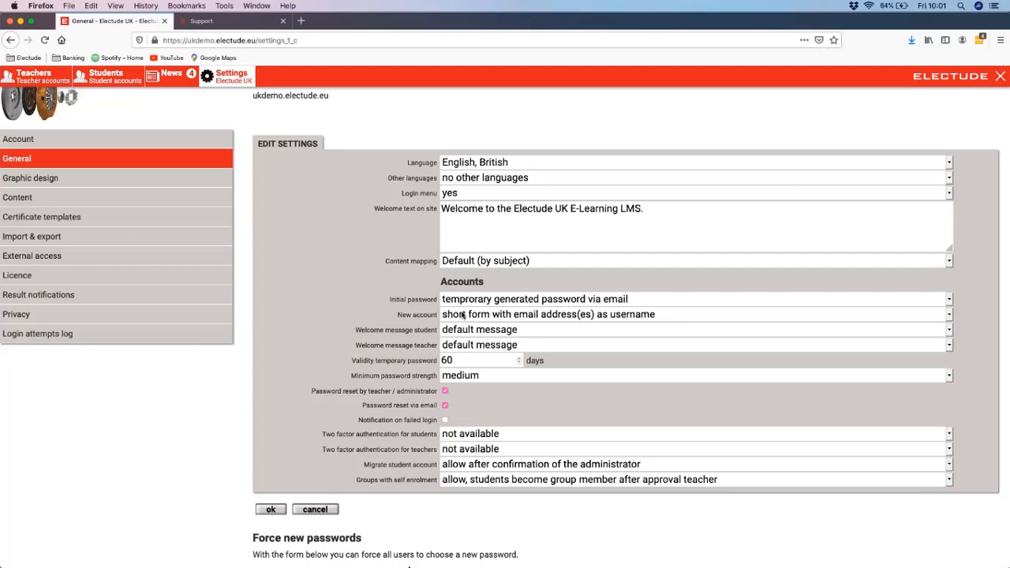
Step: Try the New account option "full form with all data", then restore "short form with email address(es) as username"
click(463, 314)
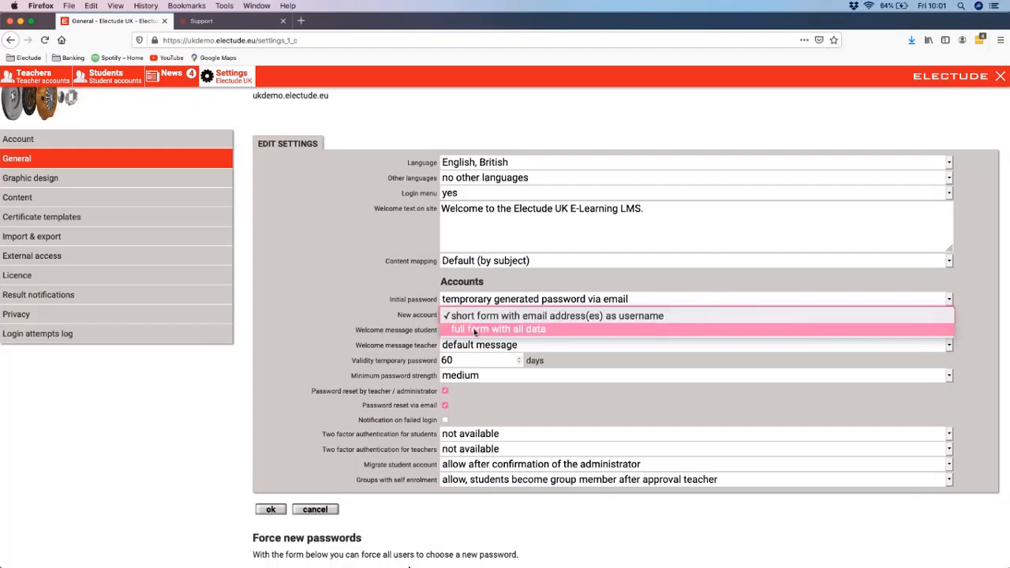
click(475, 330)
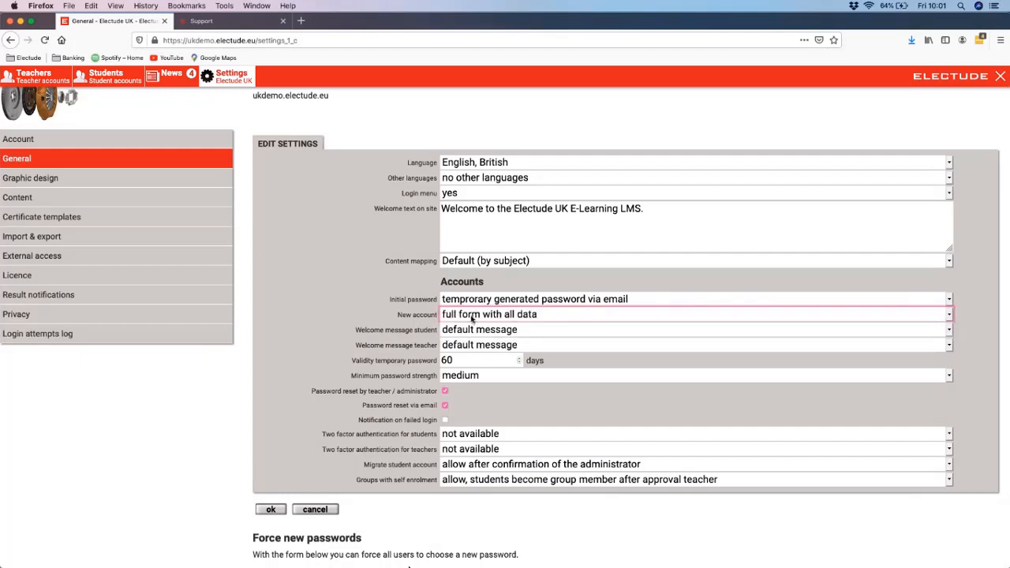
click(472, 318)
click(466, 299)
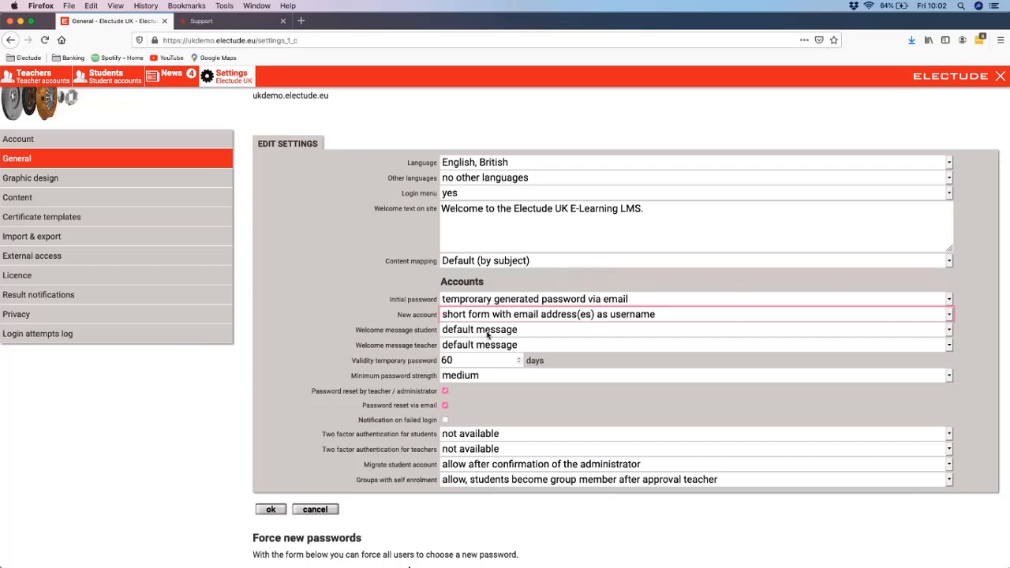
Step: Switch the student welcome message to a custom message, examine its editable text and placeholders, then restore the default message
click(488, 331)
click(494, 346)
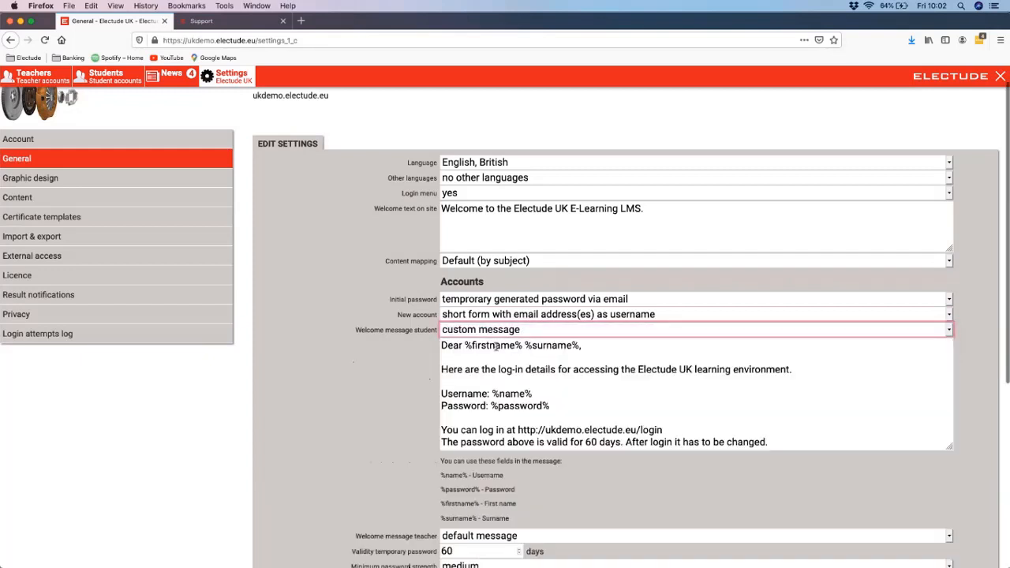
scroll(645, 386, down, 2)
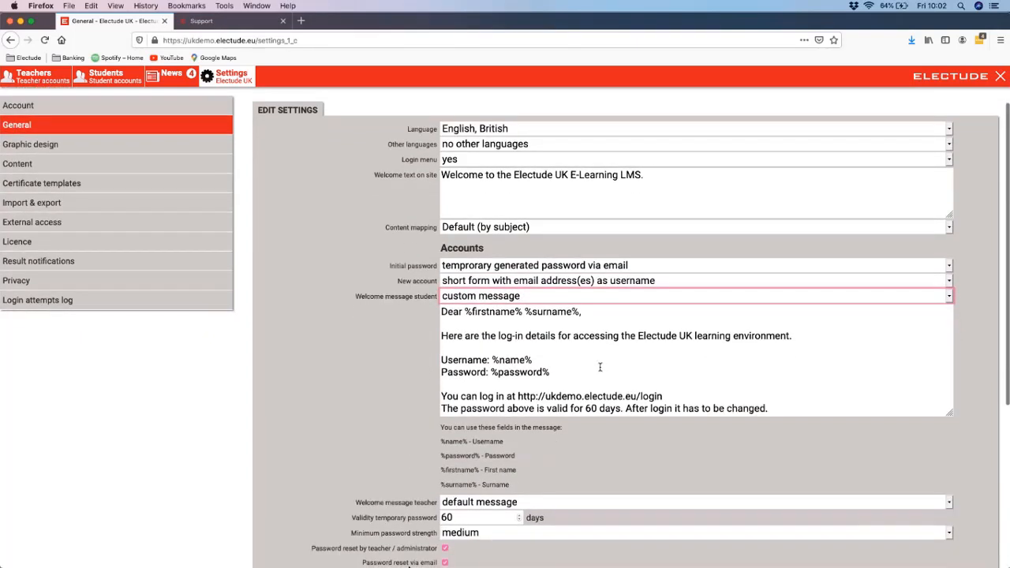
scroll(599, 367, up, 2)
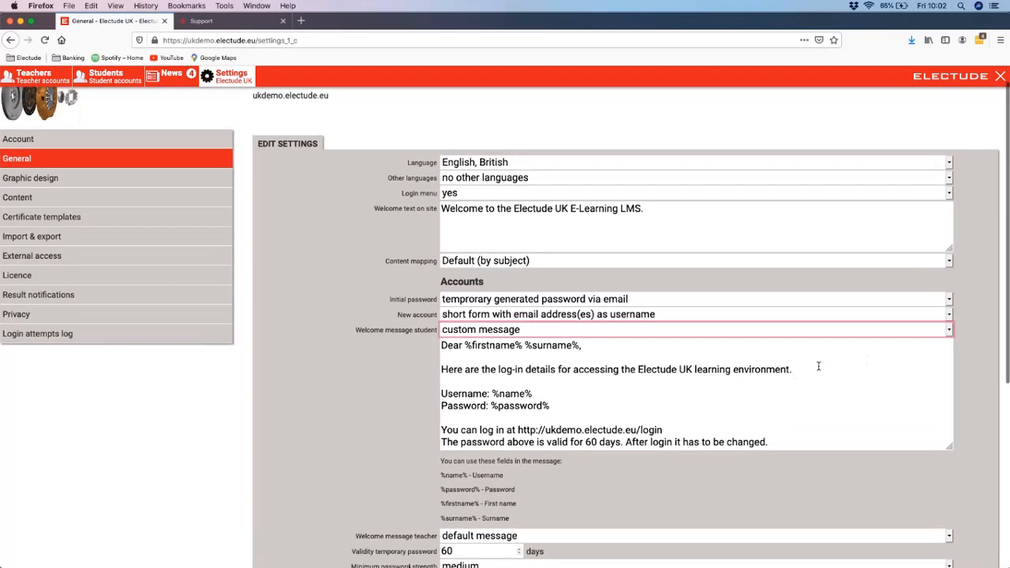
drag(796, 384, 811, 469)
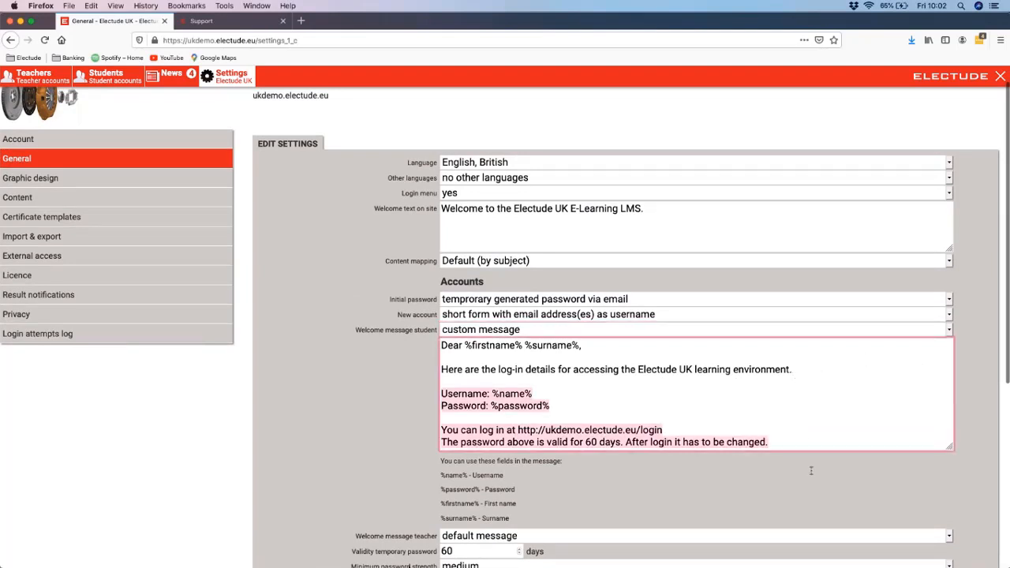
click(792, 404)
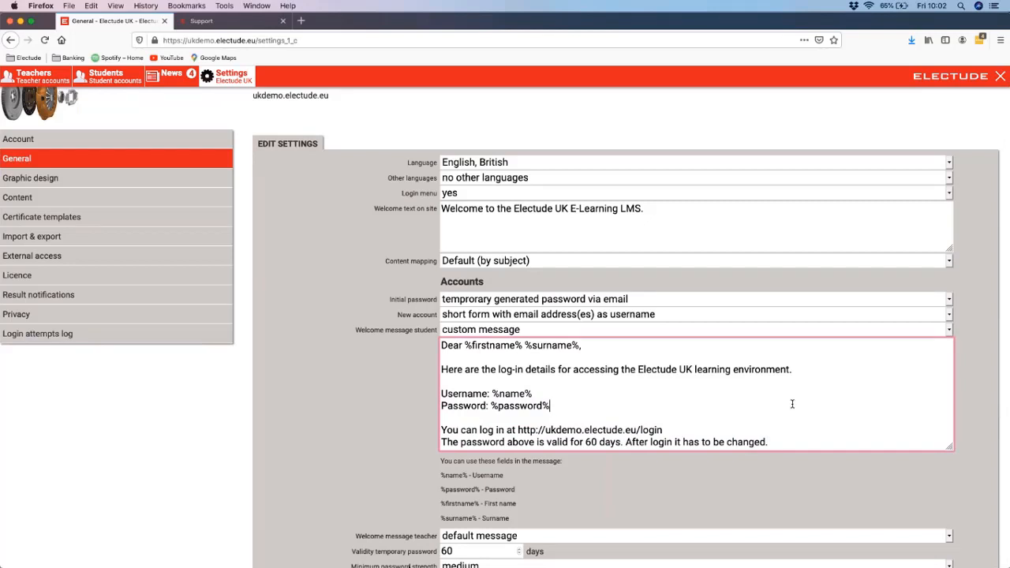
click(576, 330)
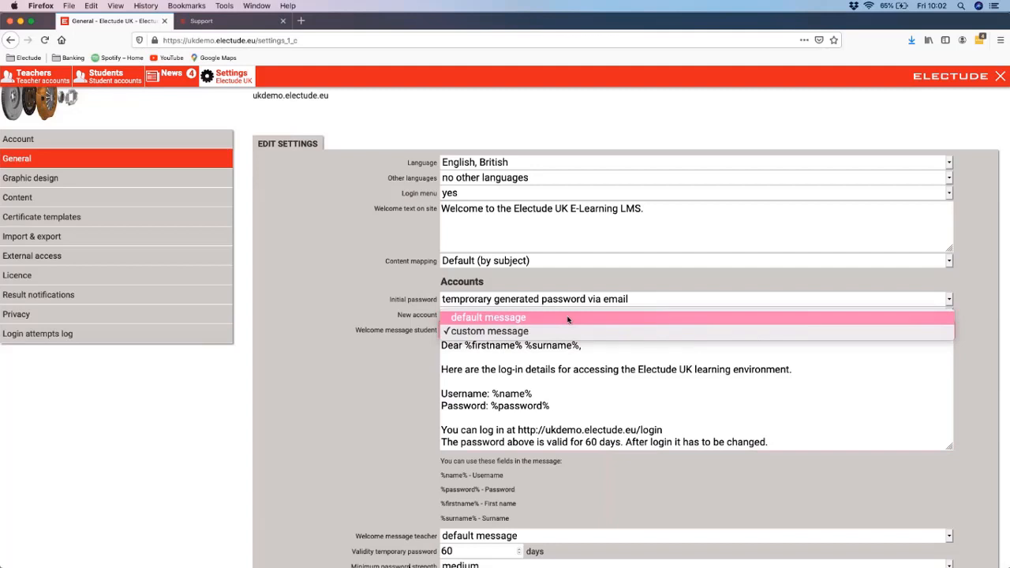
click(567, 317)
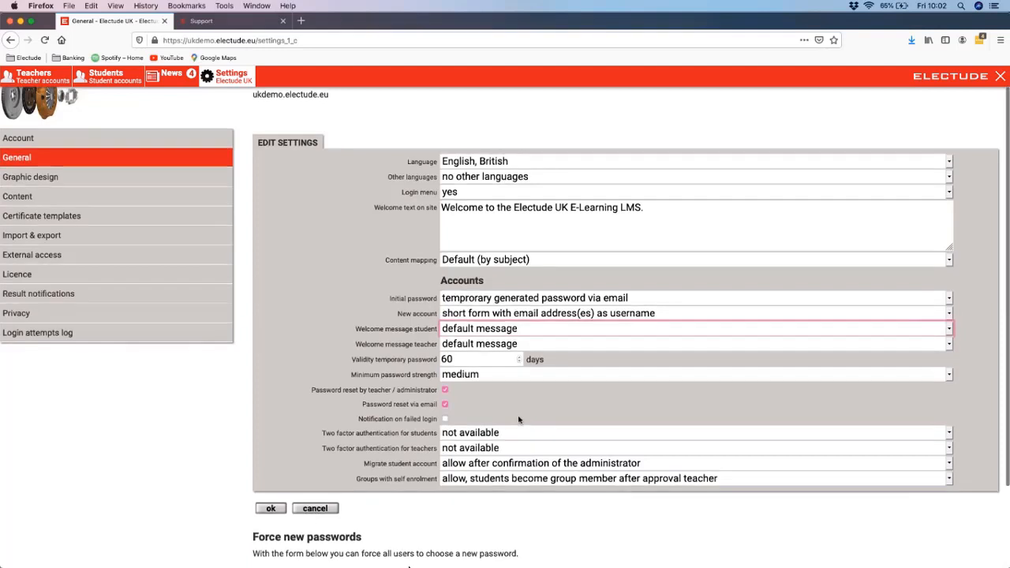
Step: Review the remaining general settings and the option to force new passwords, then view the graphic design settings
scroll(518, 416, down, 2)
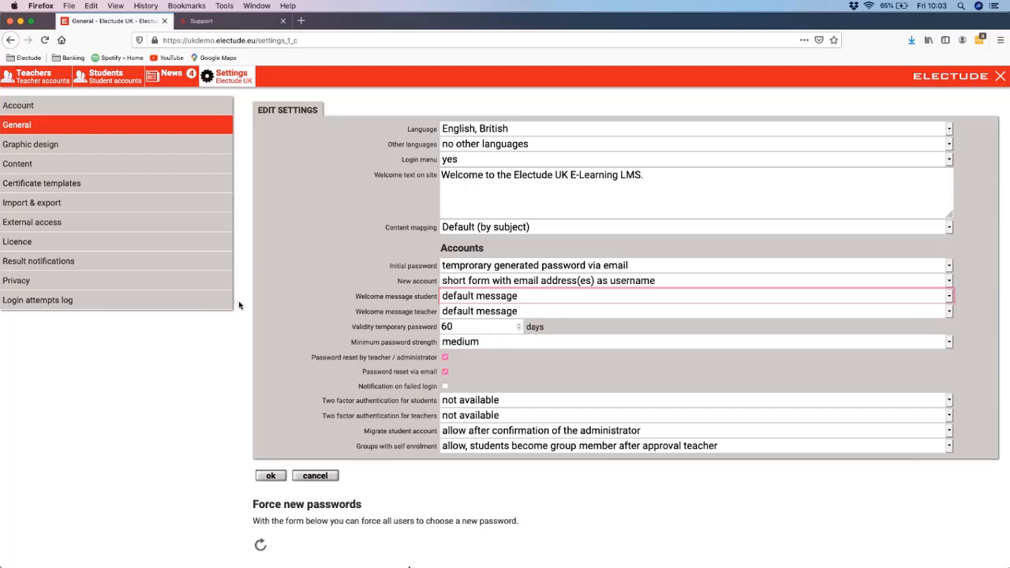
scroll(410, 355, down, 2)
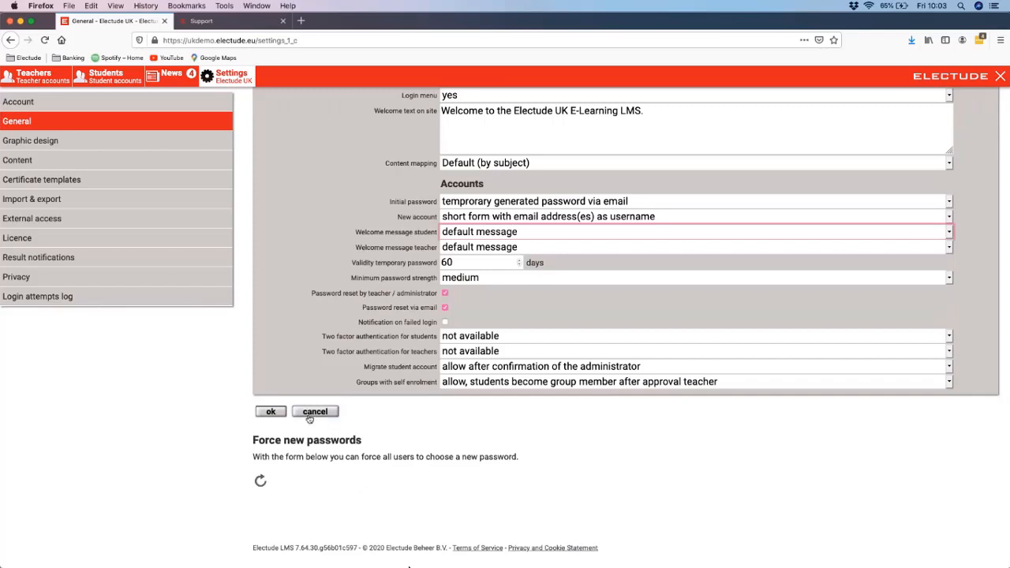
click(115, 150)
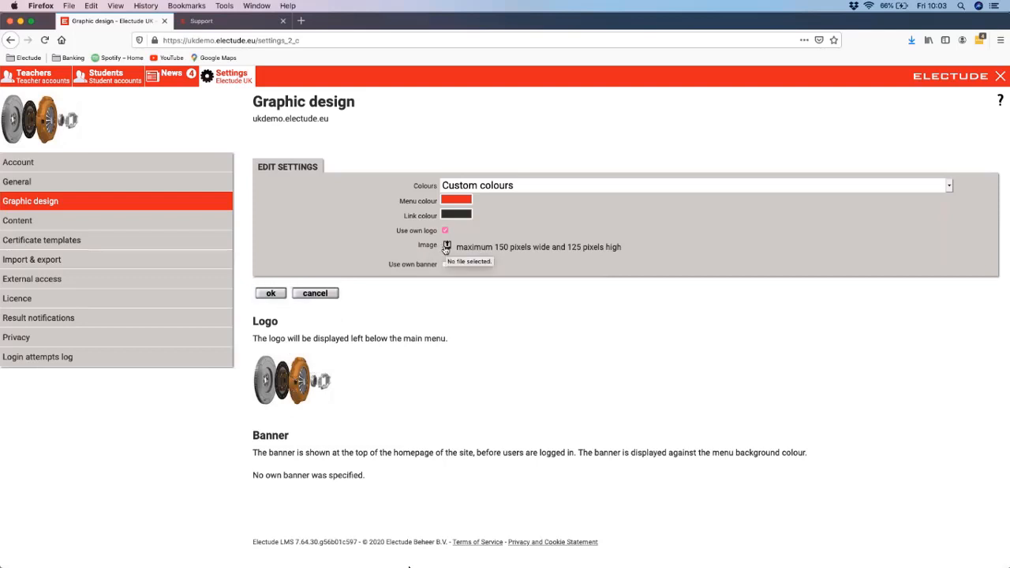
Step: Examine the content settings, try entering text in the feedback email field, and clear it again
click(145, 229)
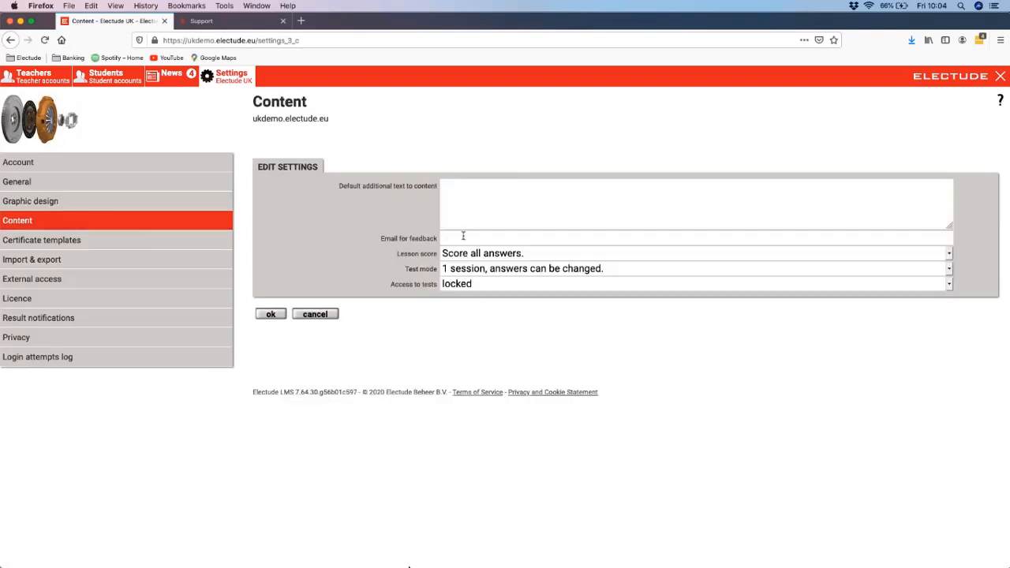
click(465, 211)
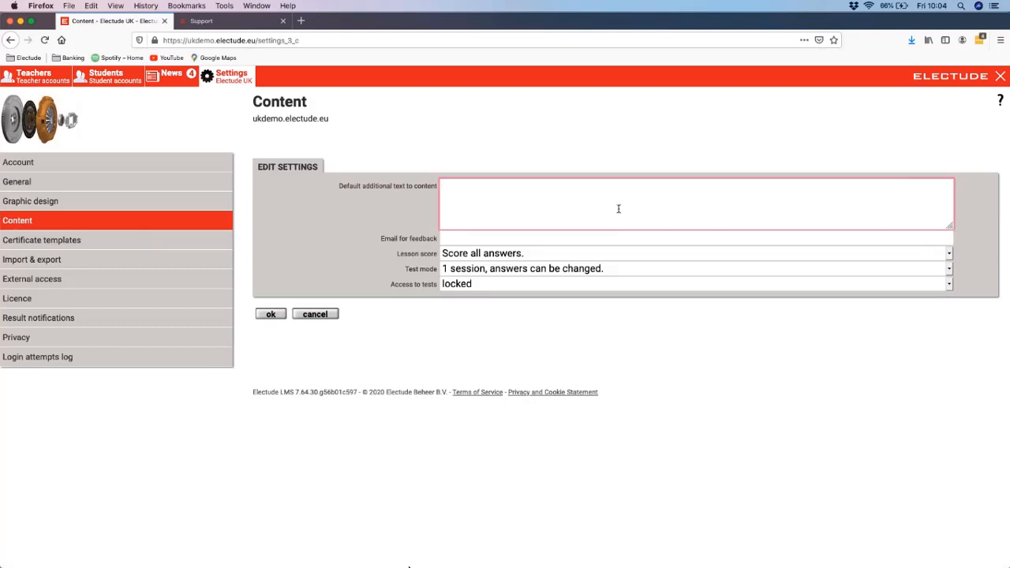
click(456, 238)
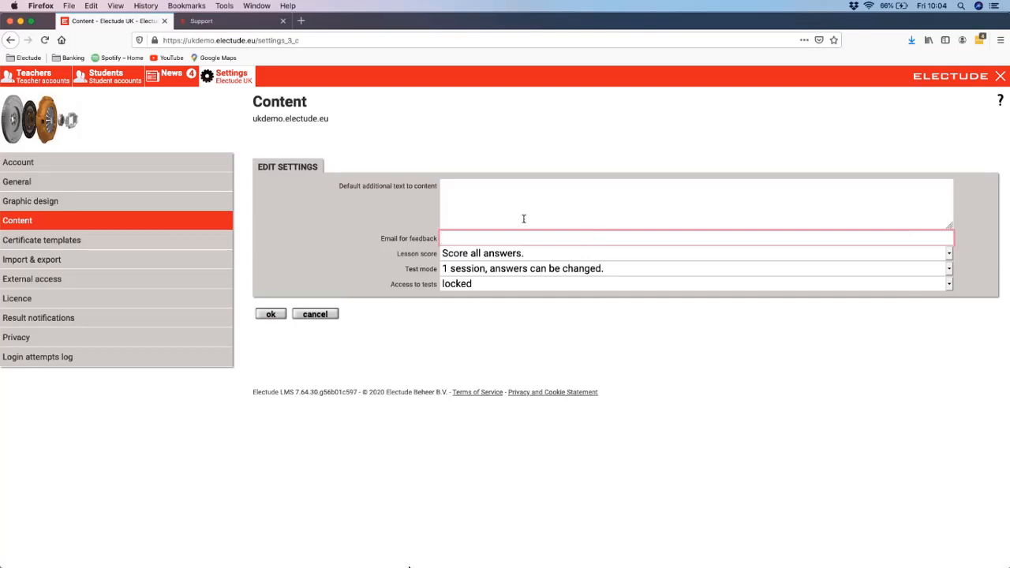
text(co)
key(BackSpace)
key(BackSpace)
Step: View the certificate template settings, including the predefined qualifications and the standard certificate template section
click(134, 240)
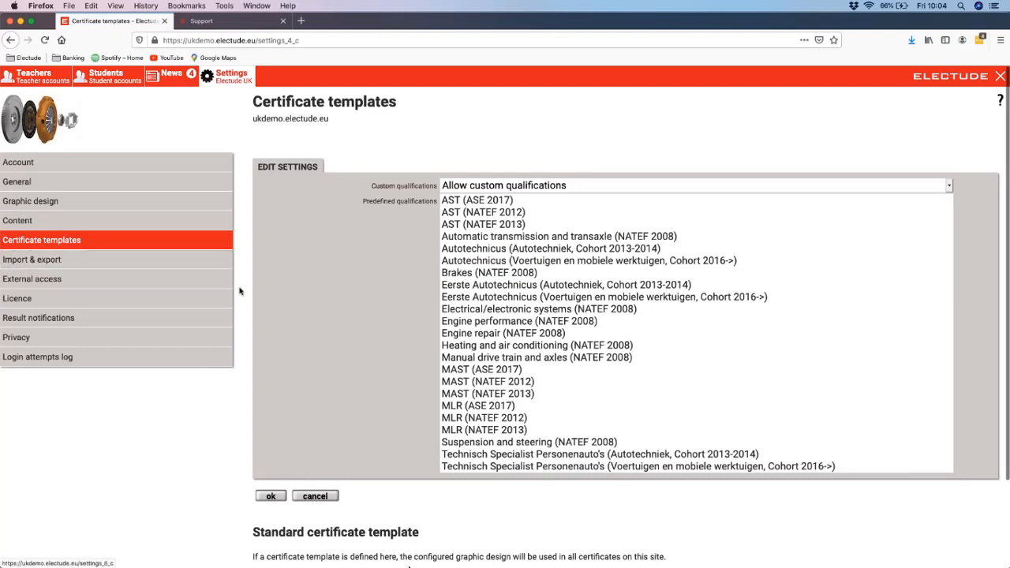
scroll(241, 289, down, 3)
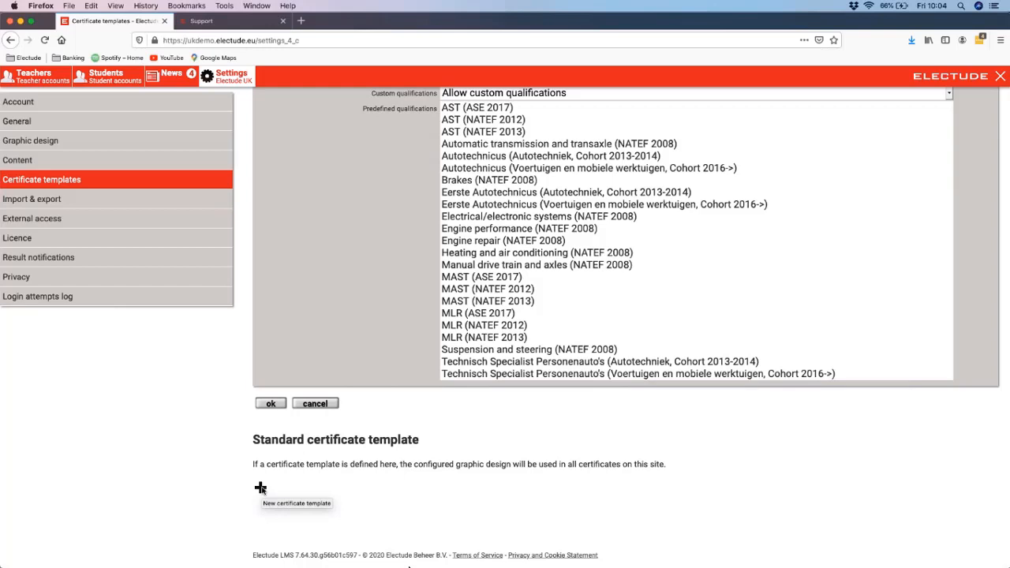
Step: Add a standard certificate template in A4 portrait with the Roboto font family and centred text
scroll(261, 488, up, 1)
scroll(261, 488, down, 1)
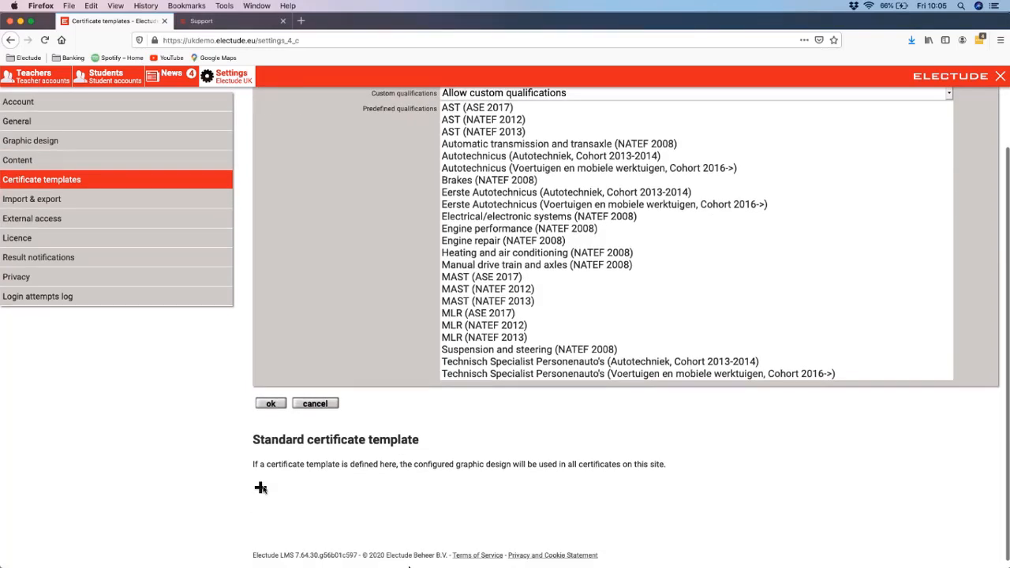
click(261, 489)
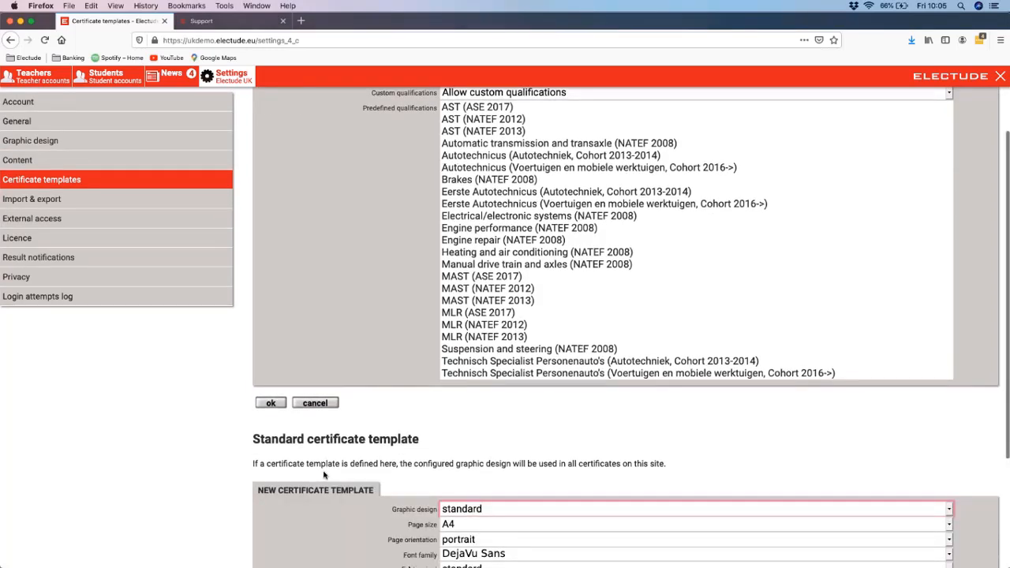
scroll(323, 474, down, 4)
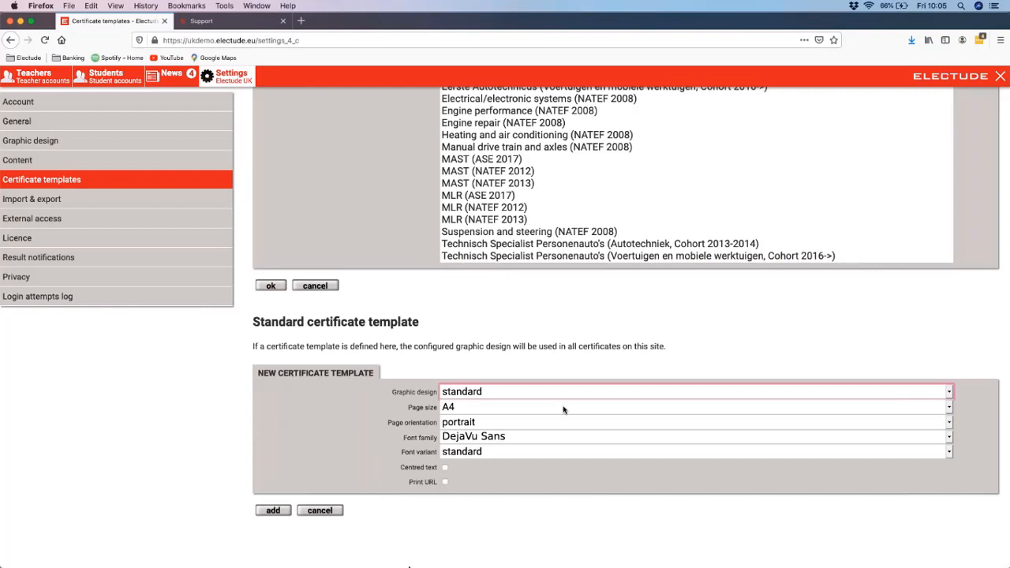
click(461, 394)
click(462, 392)
click(467, 439)
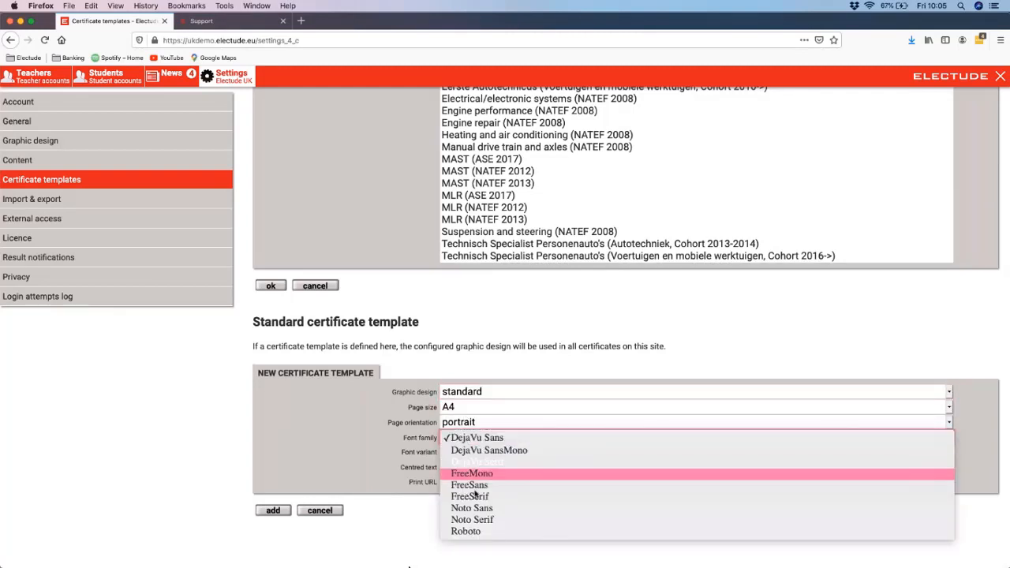
click(477, 532)
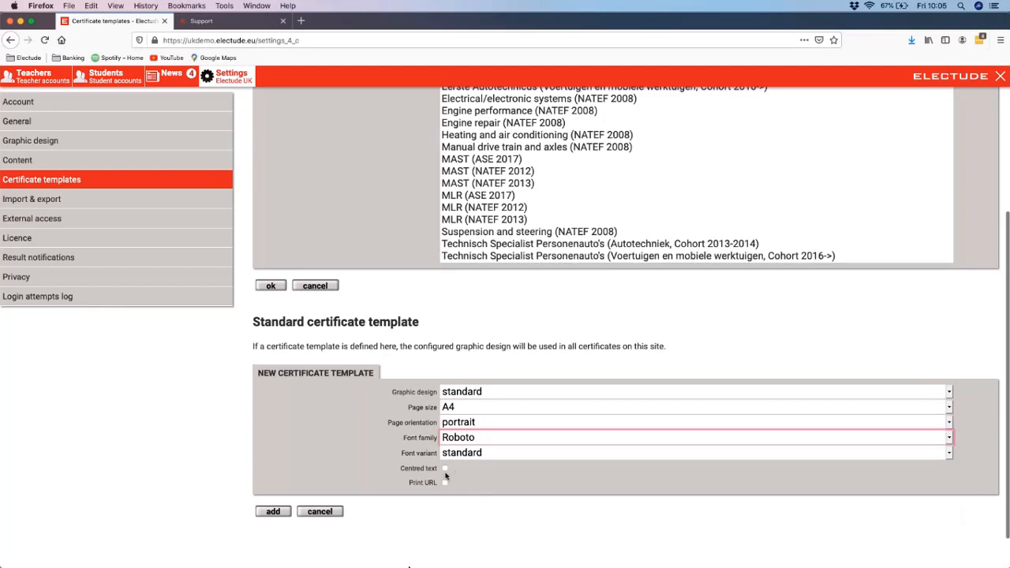
click(445, 472)
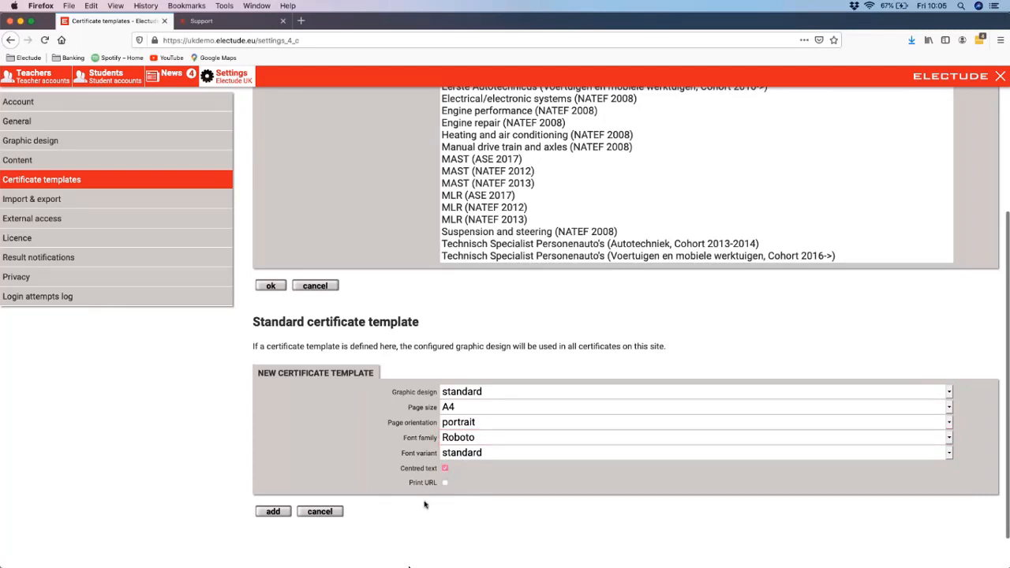
click(273, 511)
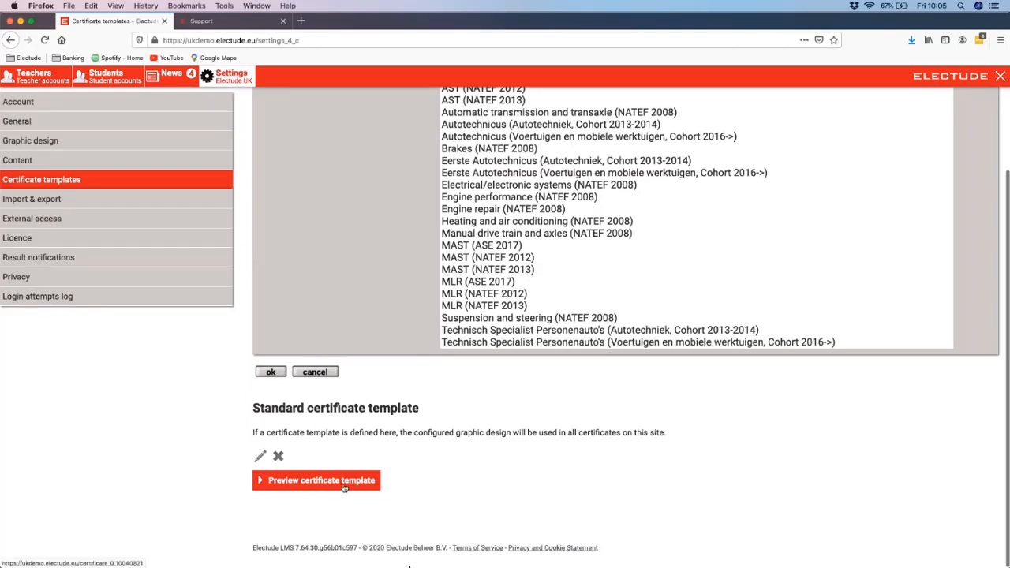
Step: Preview the certificate template as a PDF in the browser and examine its student, qualification and signature fields
click(344, 485)
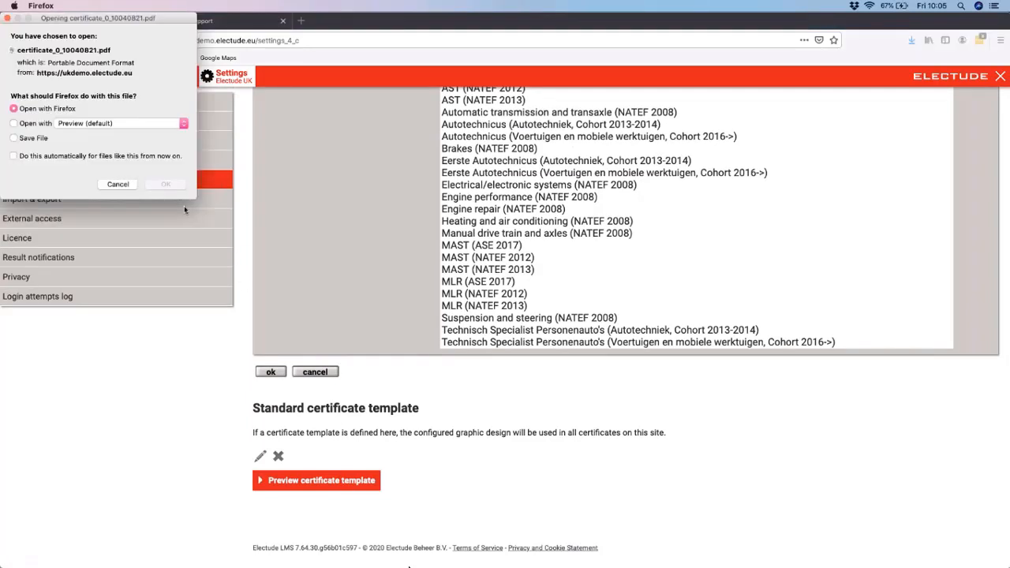
click(165, 185)
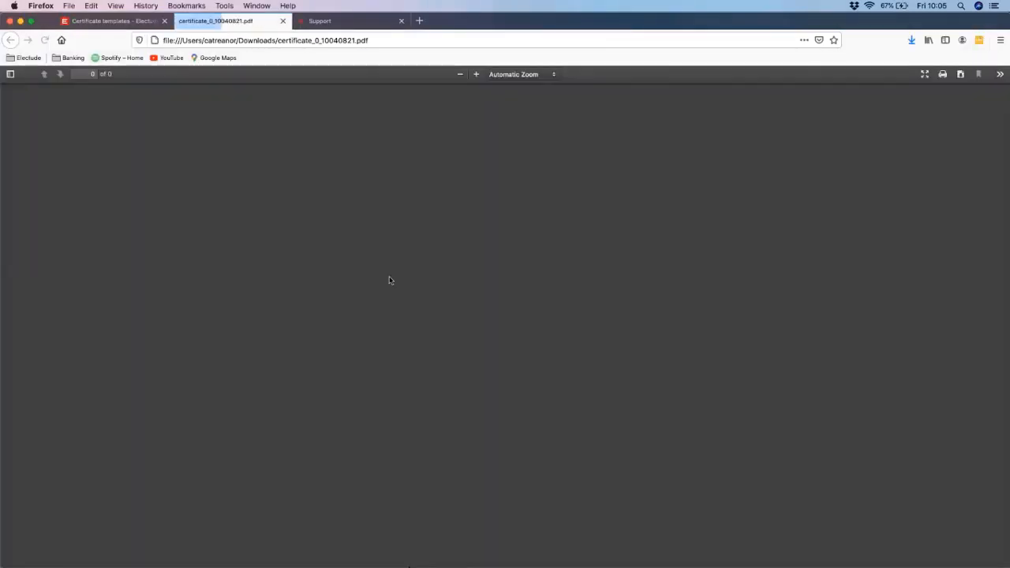
scroll(714, 377, down, 2)
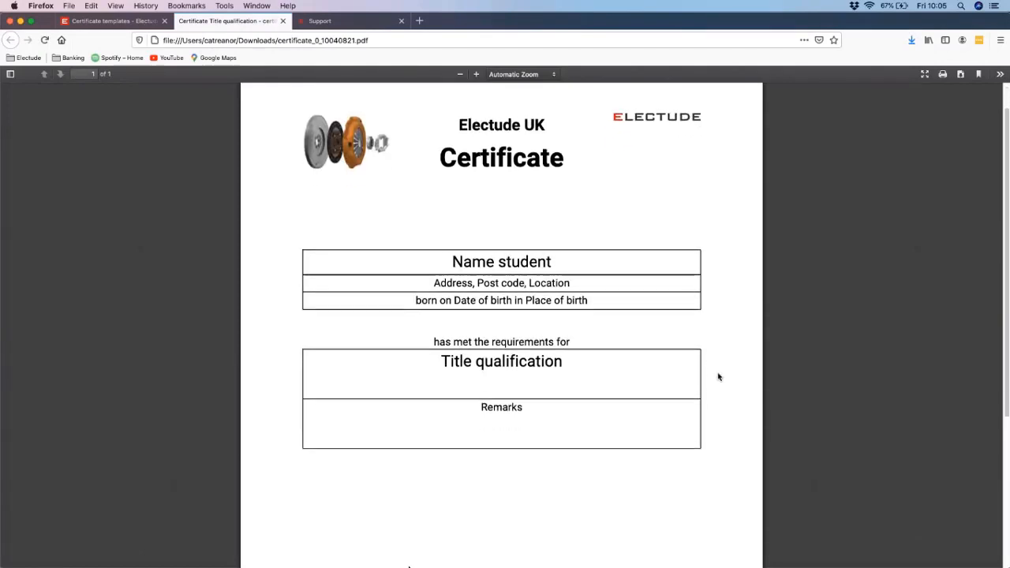
scroll(721, 377, down, 4)
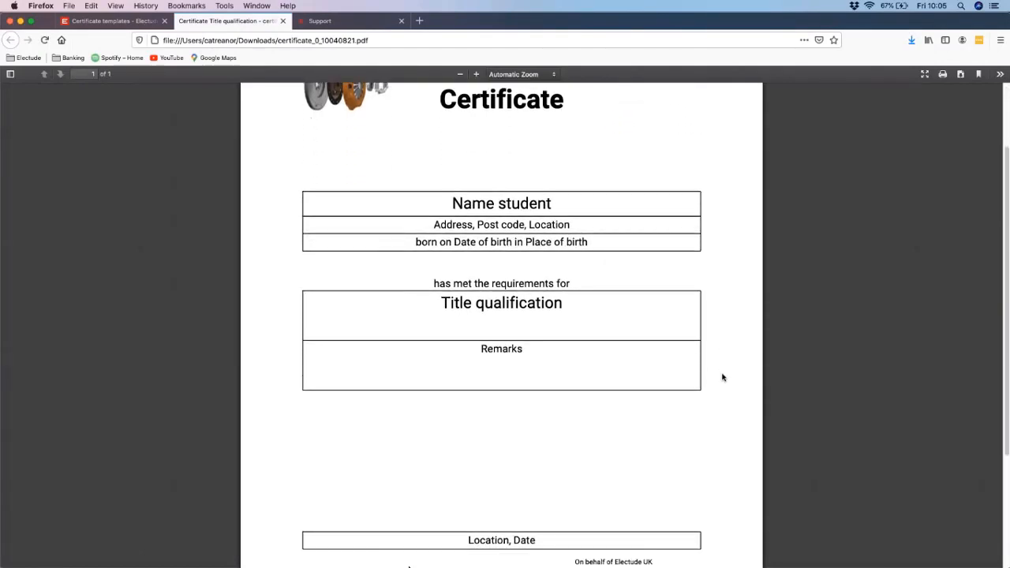
scroll(722, 377, down, 2)
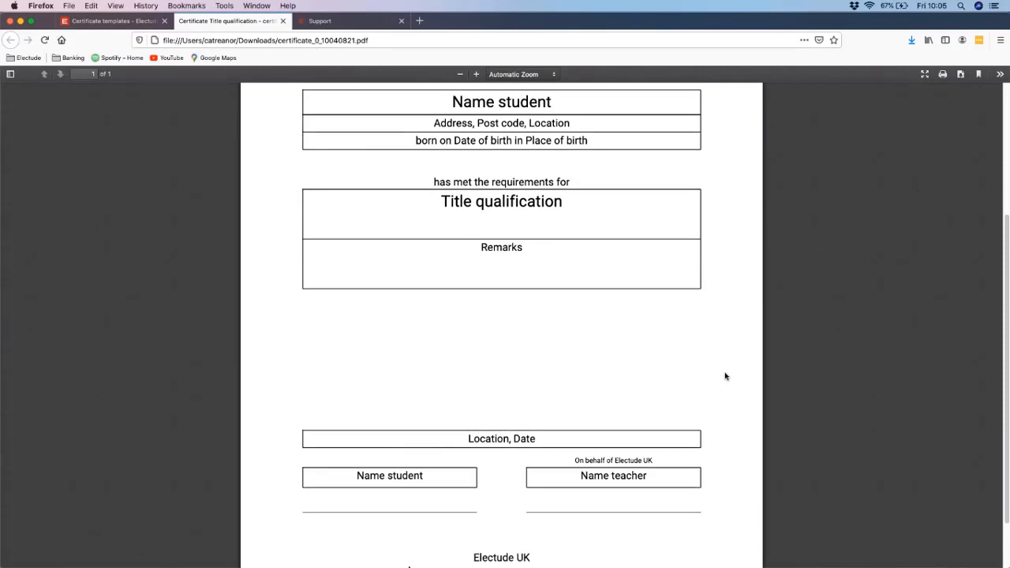
scroll(724, 376, down, 10)
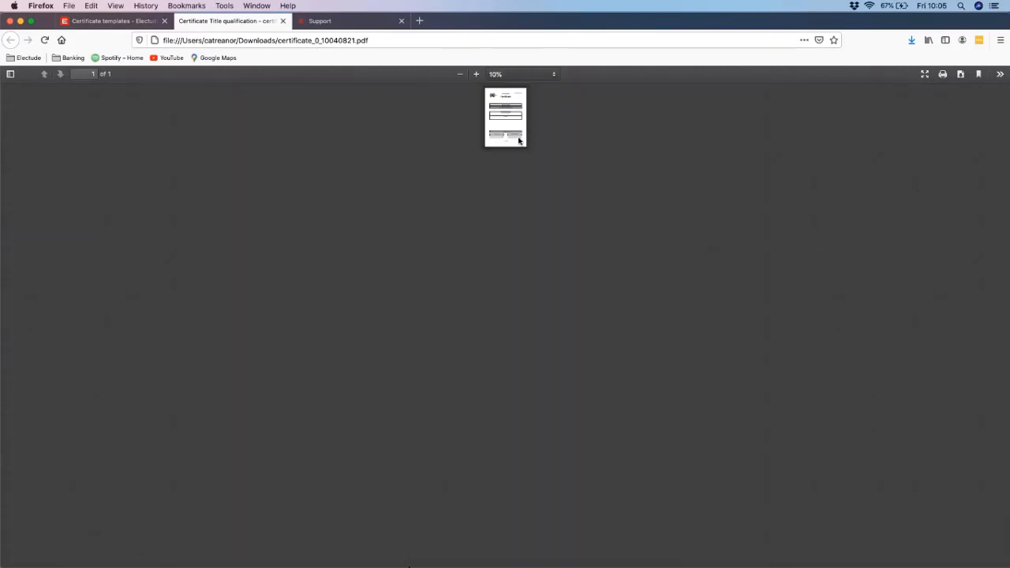
Step: Set the certificate preview to 80% zoom and view the whole page
scroll(521, 140, up, 10)
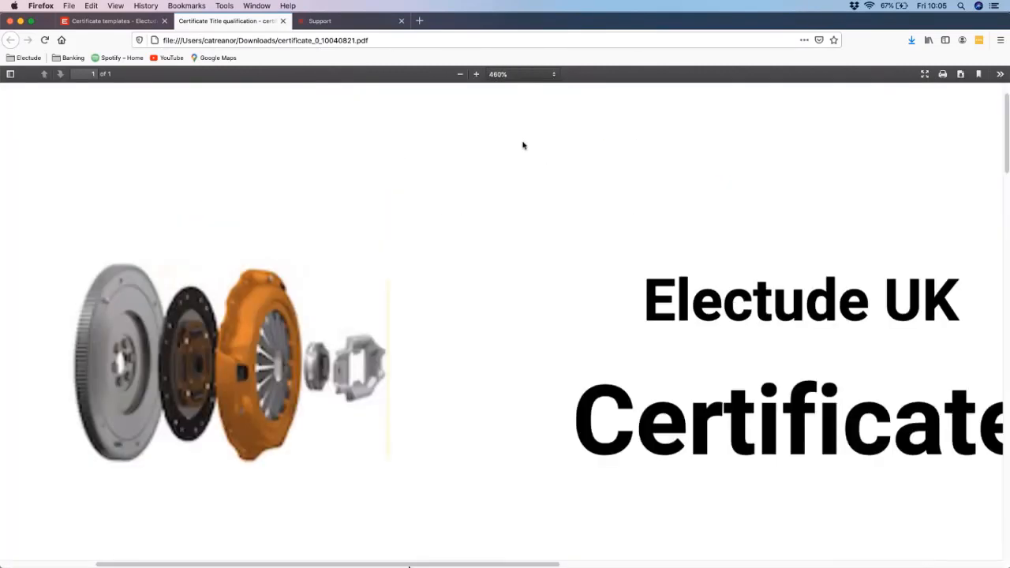
click(459, 74)
click(459, 74)
click(459, 74)
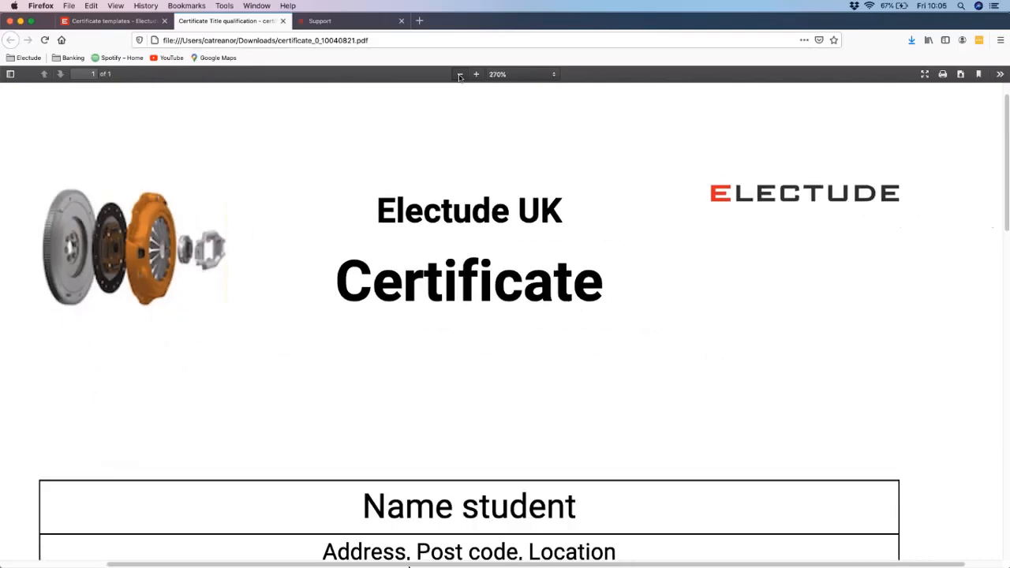
click(459, 74)
click(459, 75)
click(459, 74)
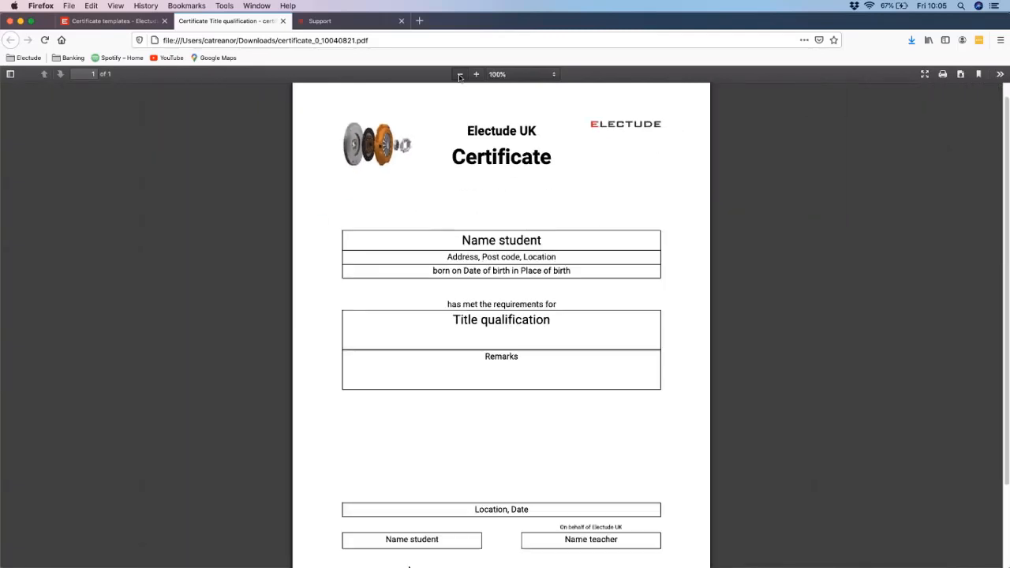
click(459, 74)
click(459, 74)
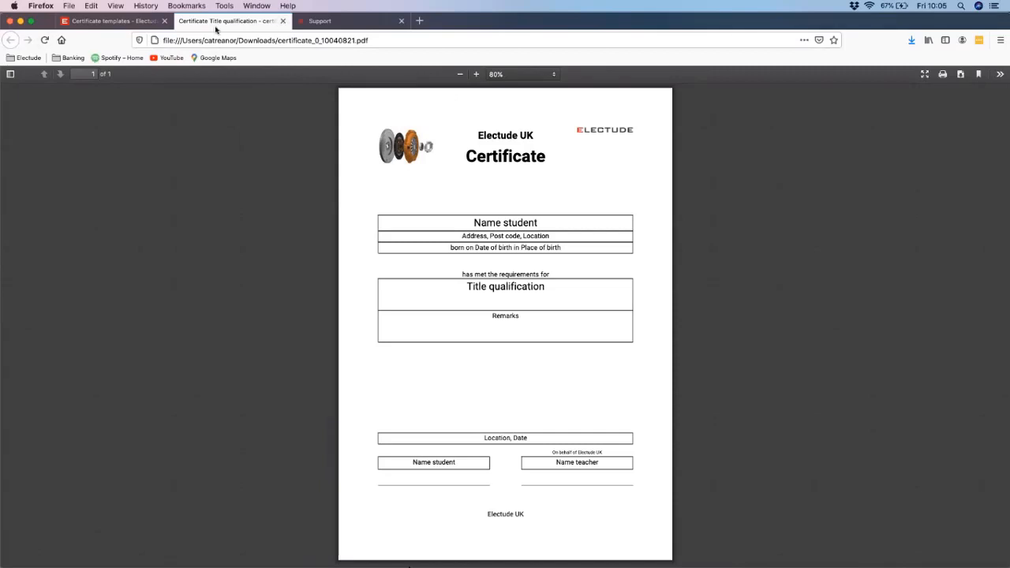
Step: Close the certificate preview and delete the standard certificate template
click(284, 21)
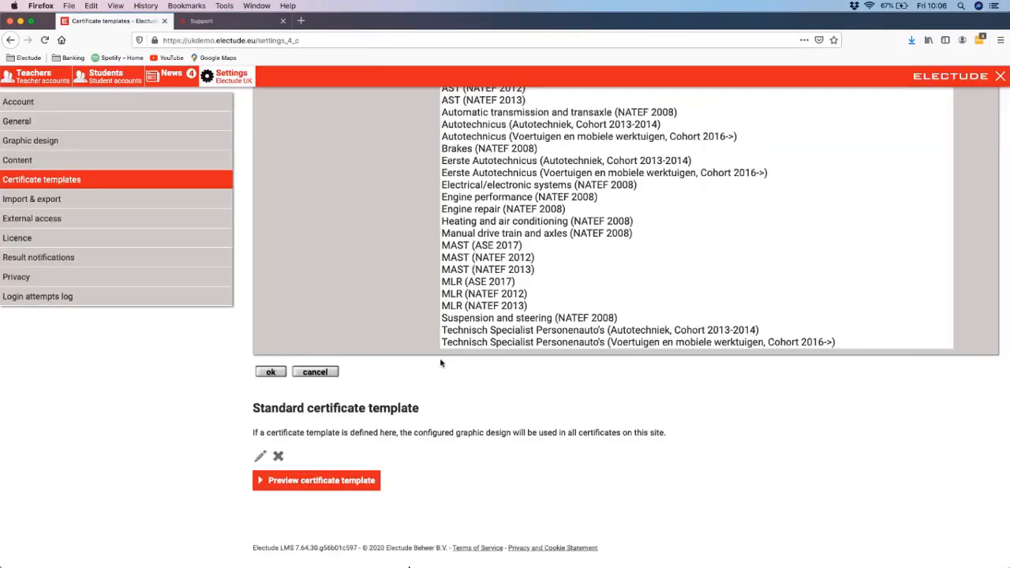
click(279, 457)
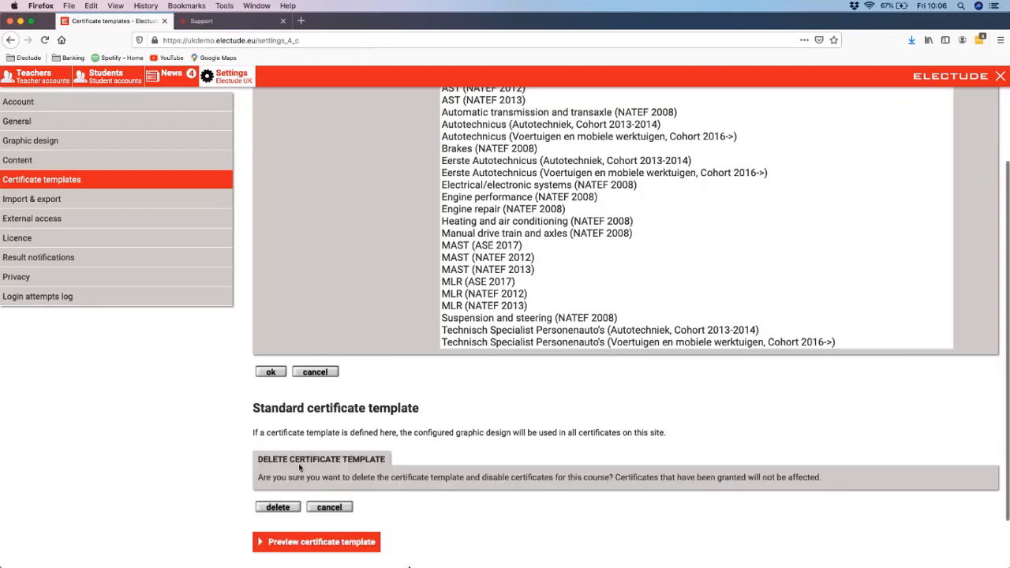
click(278, 506)
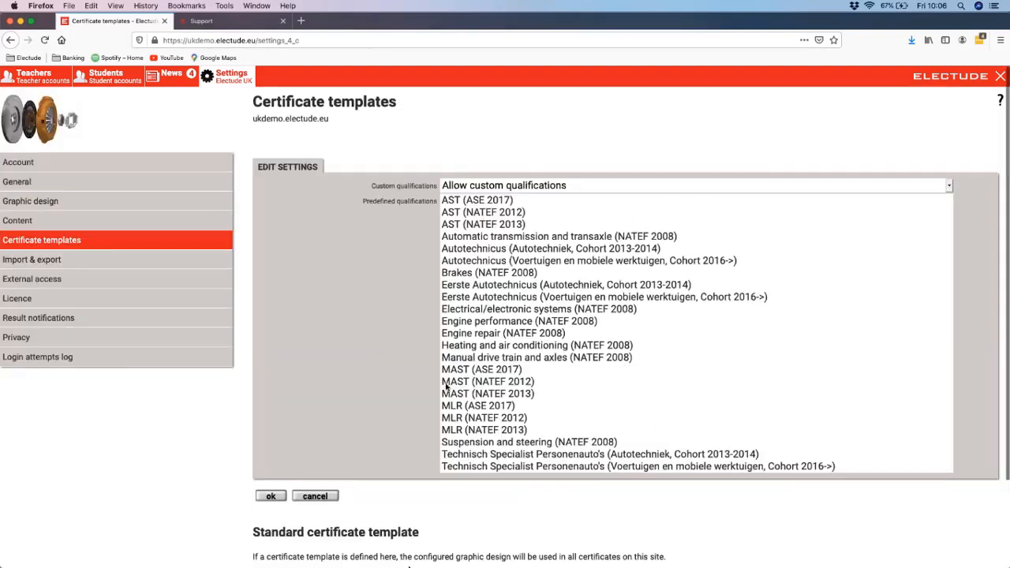
Step: Examine the import and export settings, including the header row options and the fields for results, students and teachers
click(119, 260)
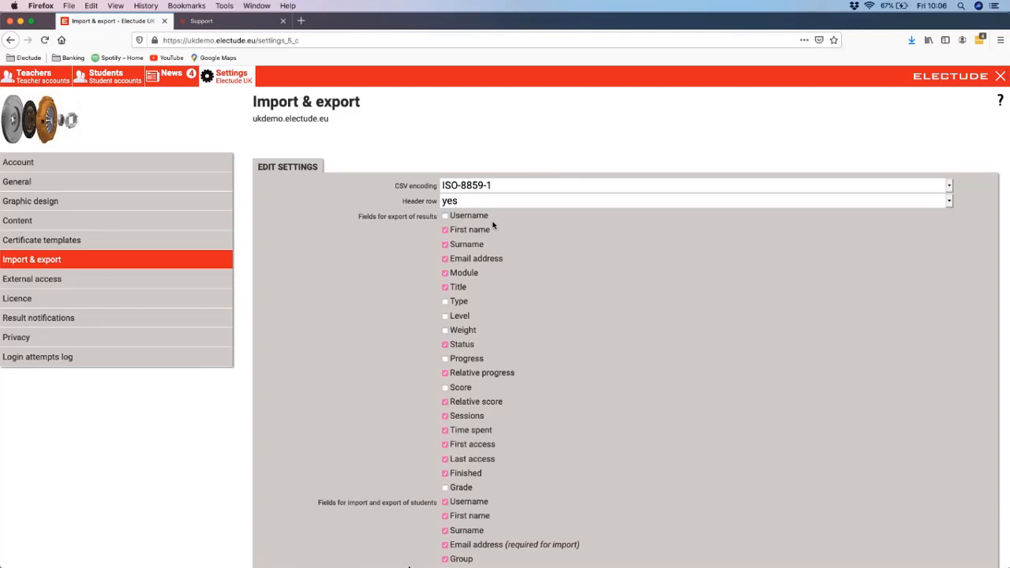
click(474, 204)
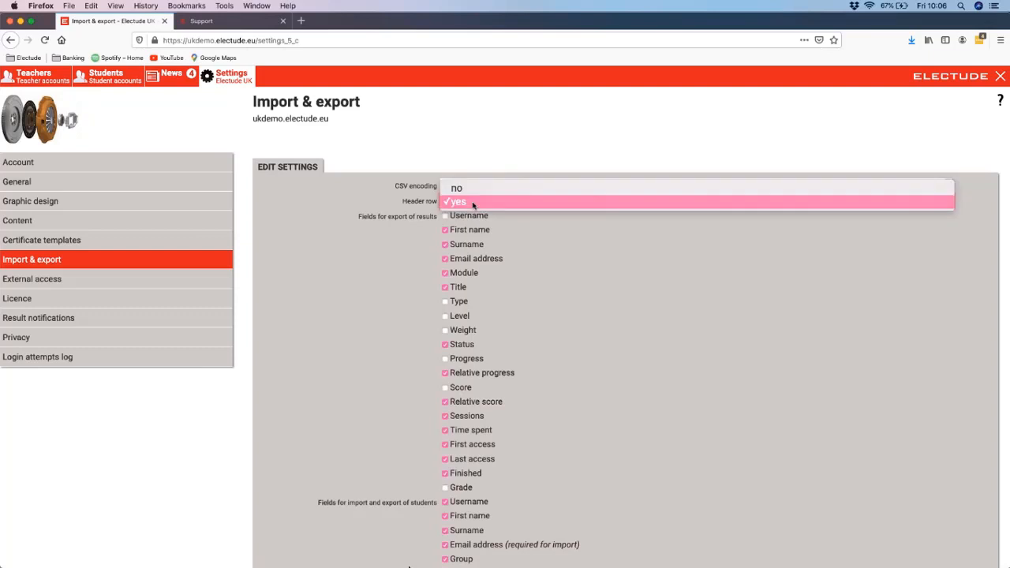
click(473, 202)
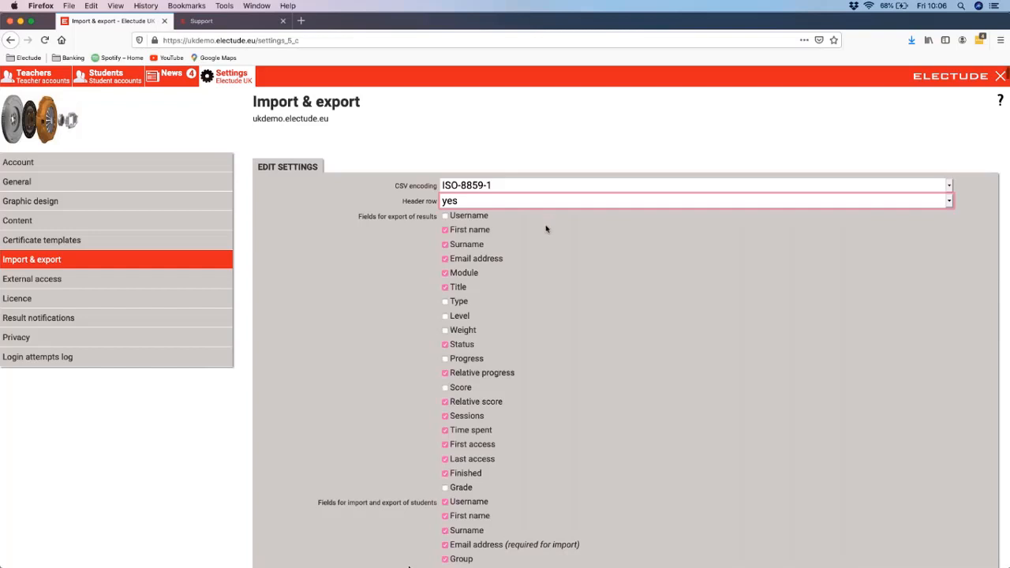
scroll(544, 225, down, 5)
scroll(540, 227, down, 2)
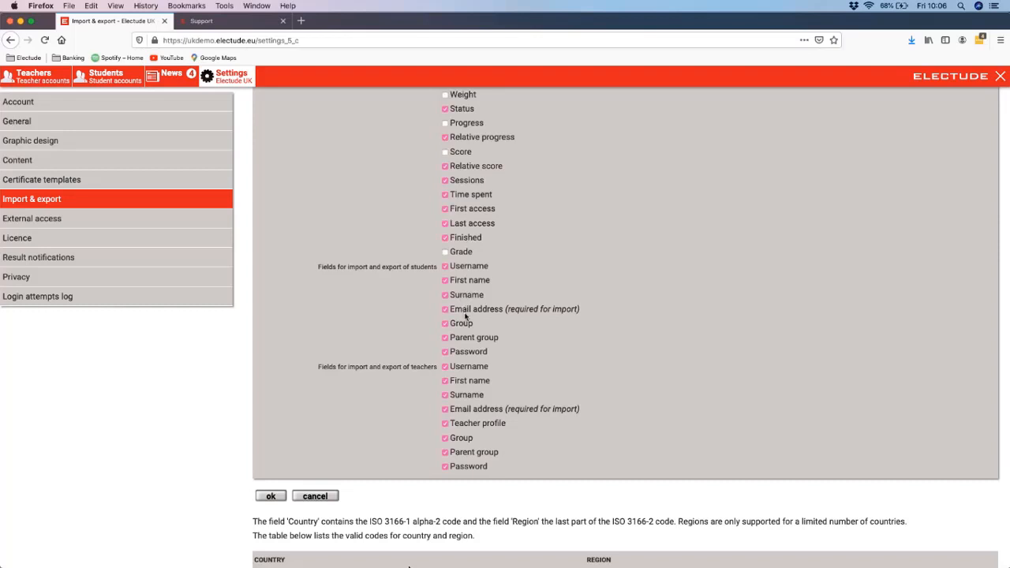
scroll(469, 316, up, 5)
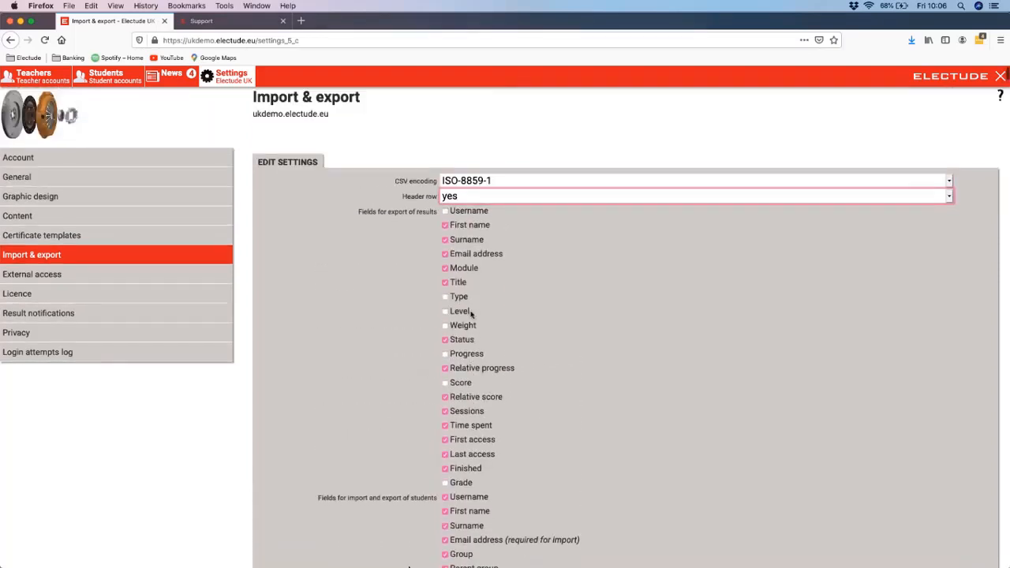
Step: View the external access, licence and result notification settings
click(180, 284)
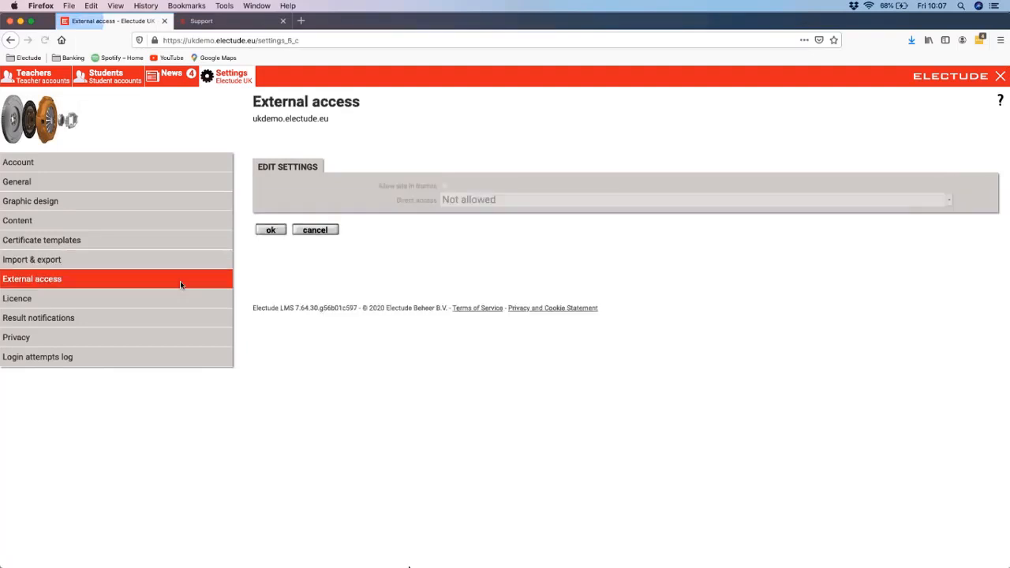
click(151, 301)
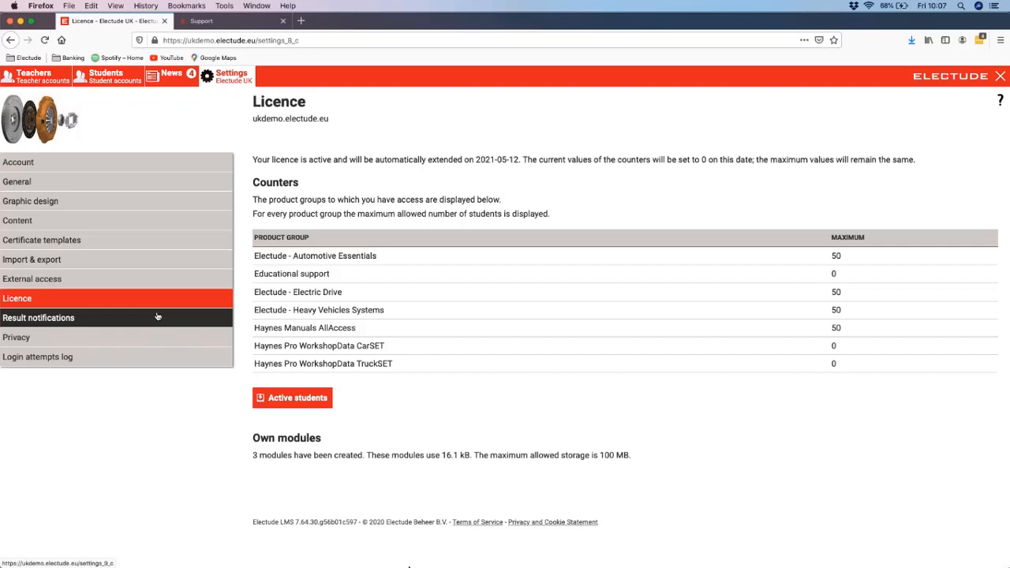
click(156, 318)
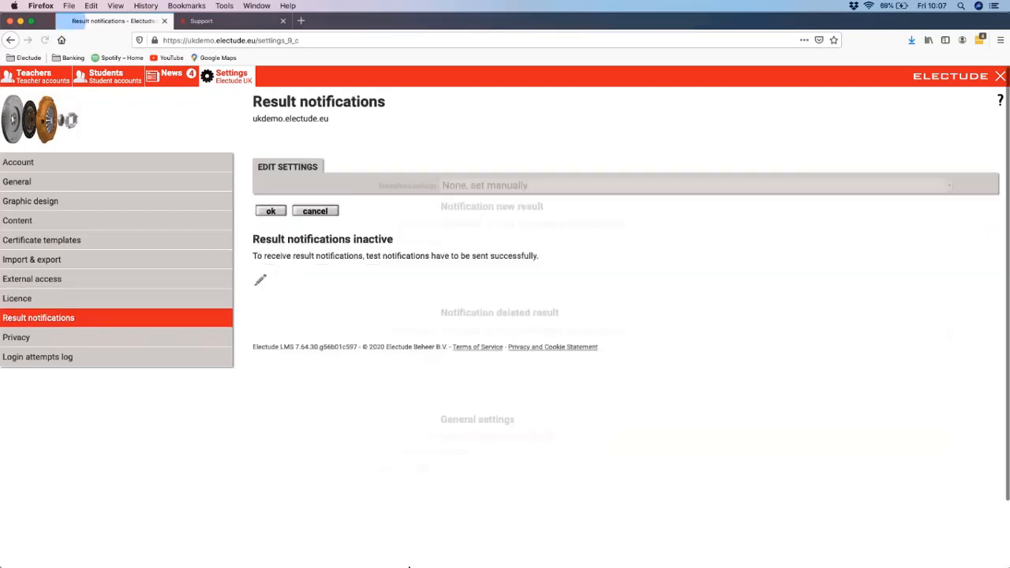
Step: In the privacy settings, limit personal data and enable the Phone and Mobile phone fields for students
click(143, 337)
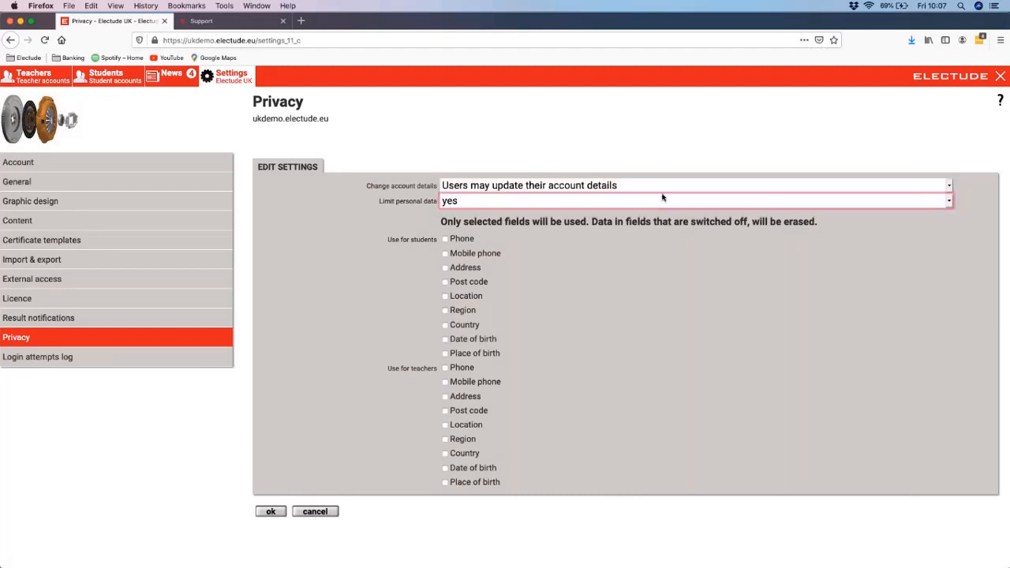
click(446, 239)
click(445, 253)
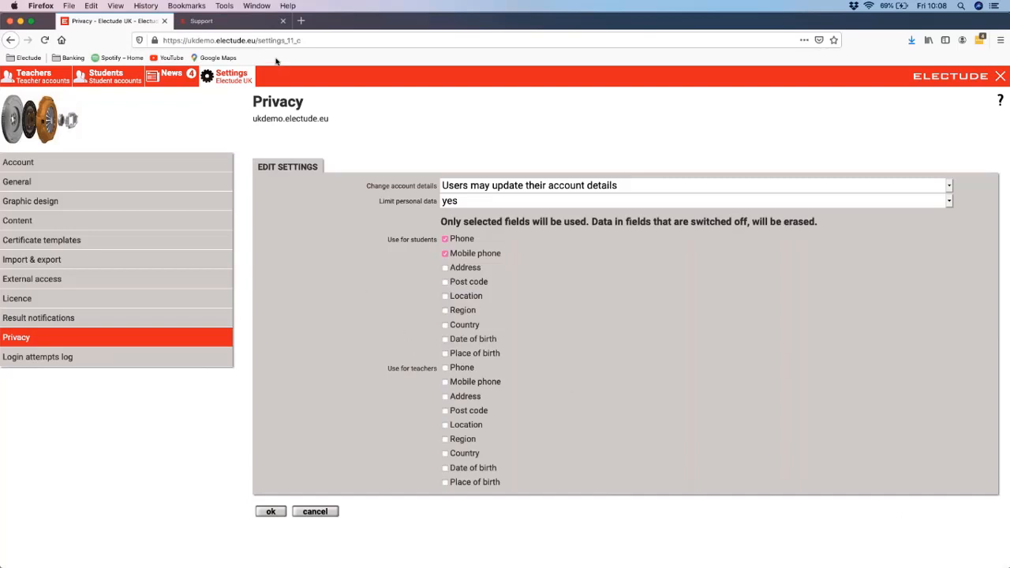
Step: Switch to the Electude support site, view its common requests and support roles, and open the administrator support page
click(227, 23)
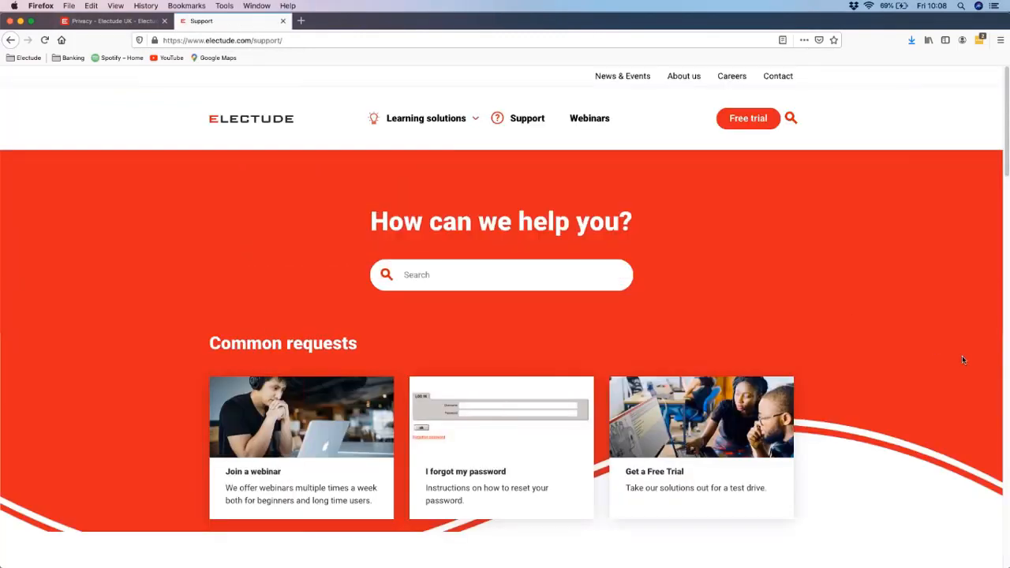
scroll(962, 360, down, 5)
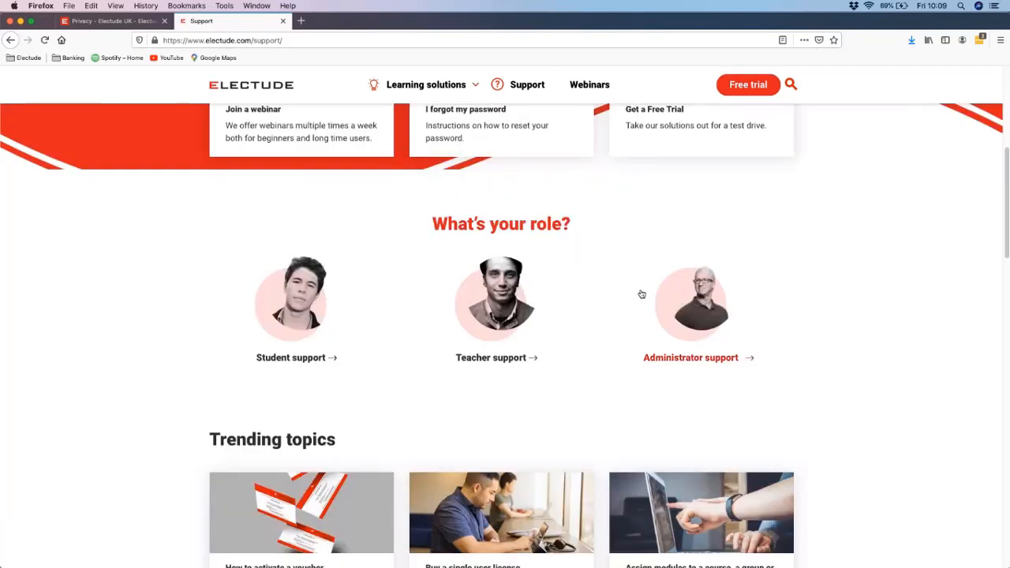
scroll(641, 286, up, 5)
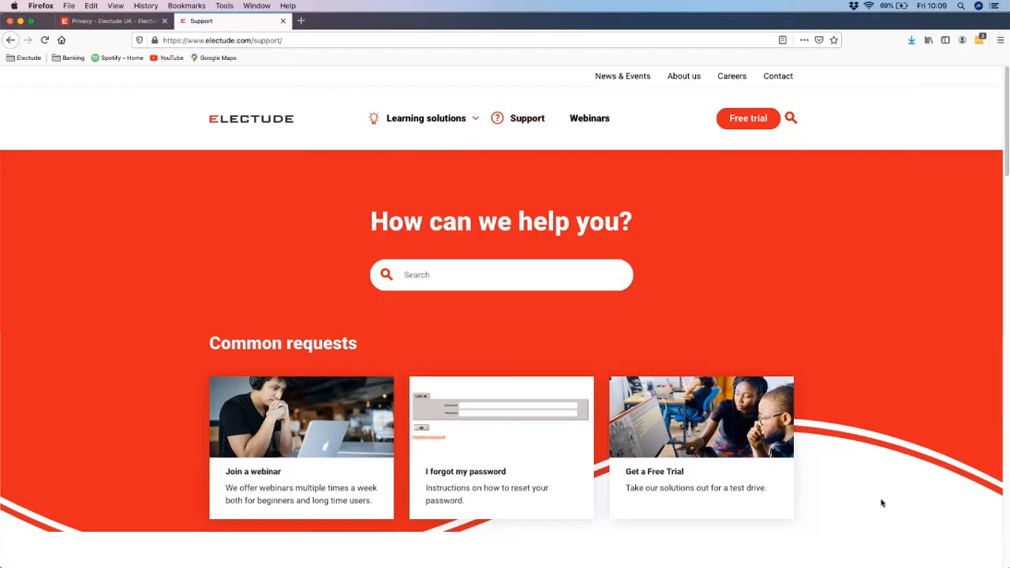
scroll(882, 502, down, 5)
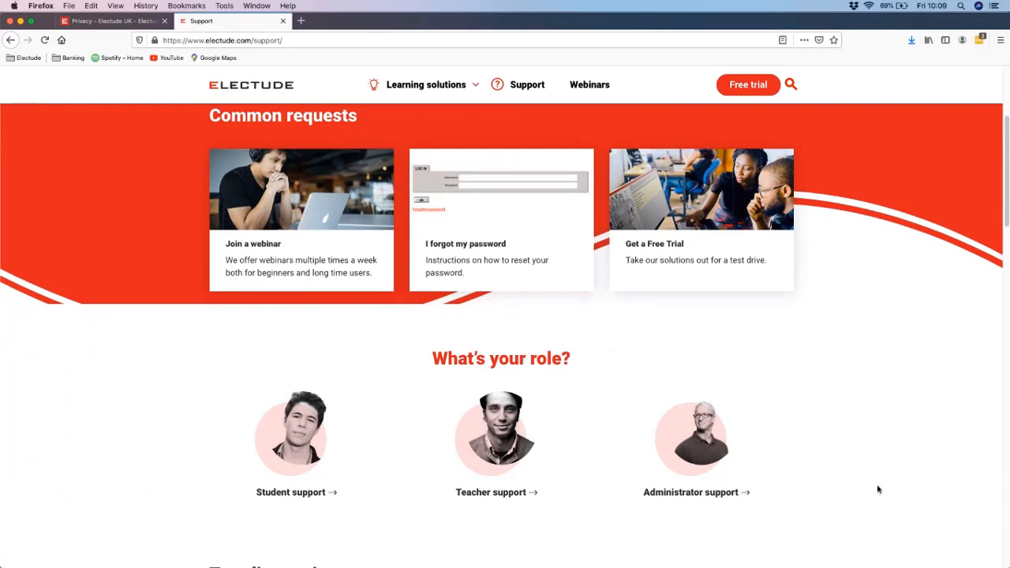
scroll(877, 489, down, 2)
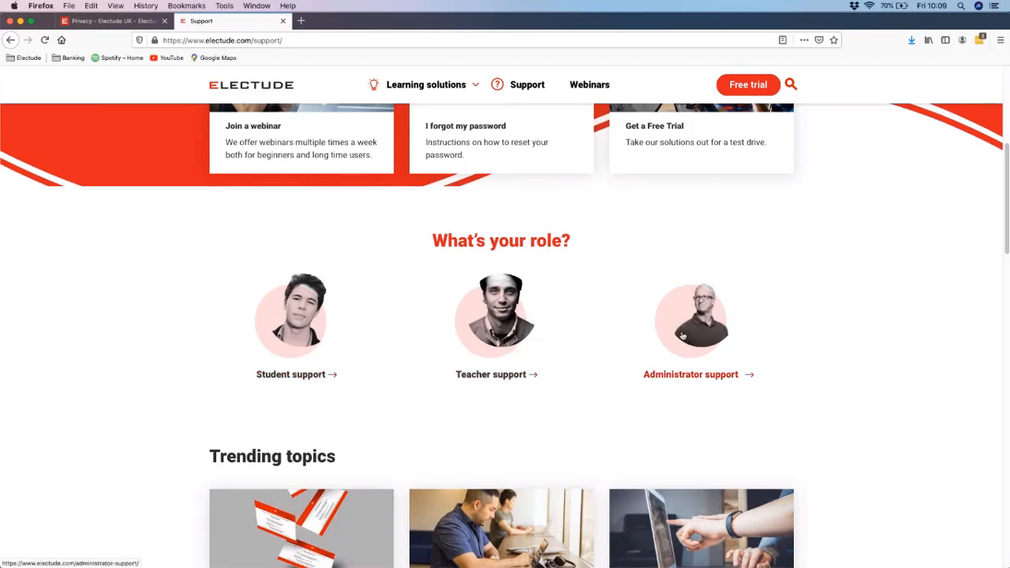
click(686, 318)
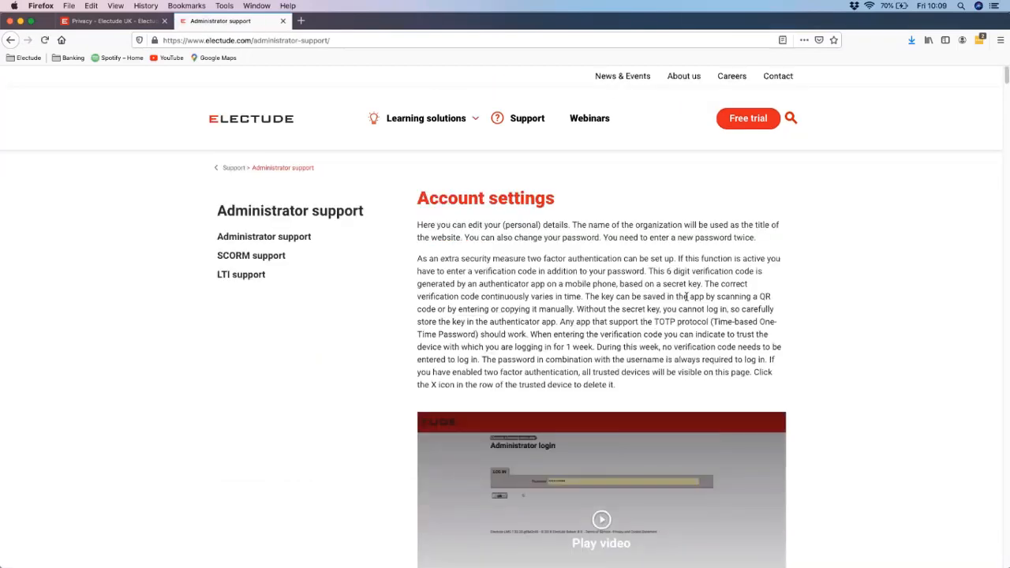
Step: Look through the account guidance on the administrator support page and open the list of administrator support topics
scroll(686, 296, down, 5)
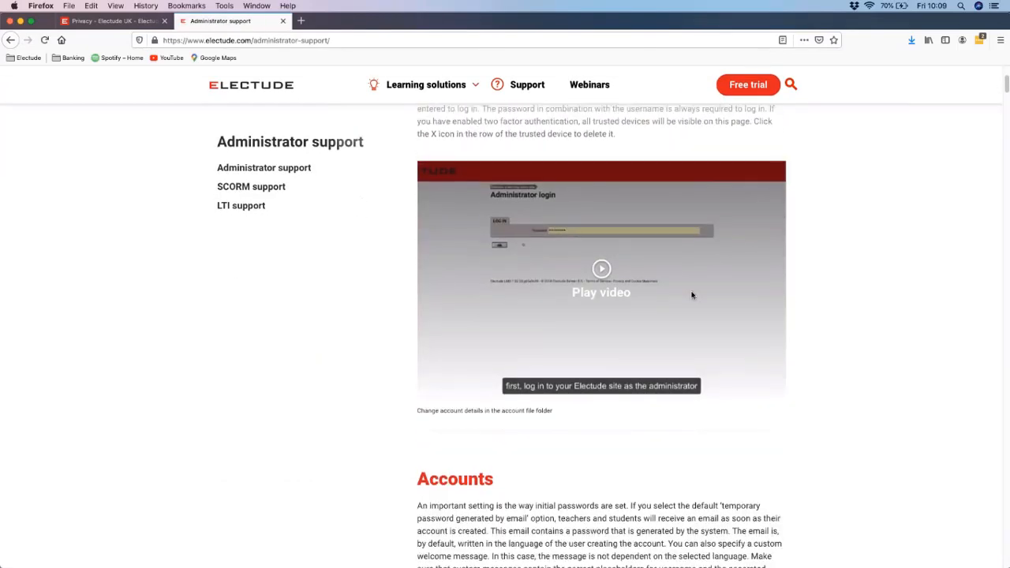
scroll(692, 295, down, 1)
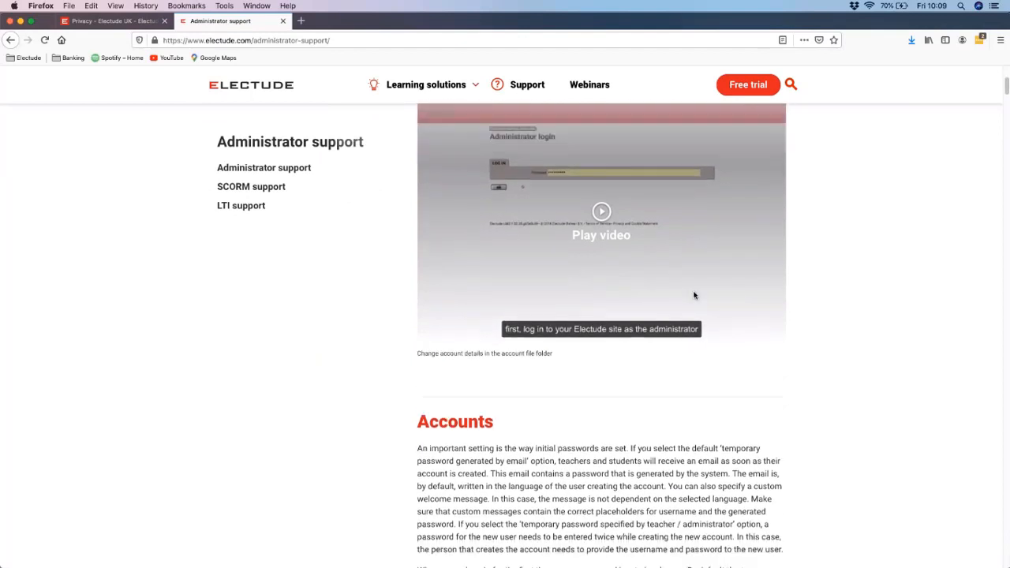
click(283, 167)
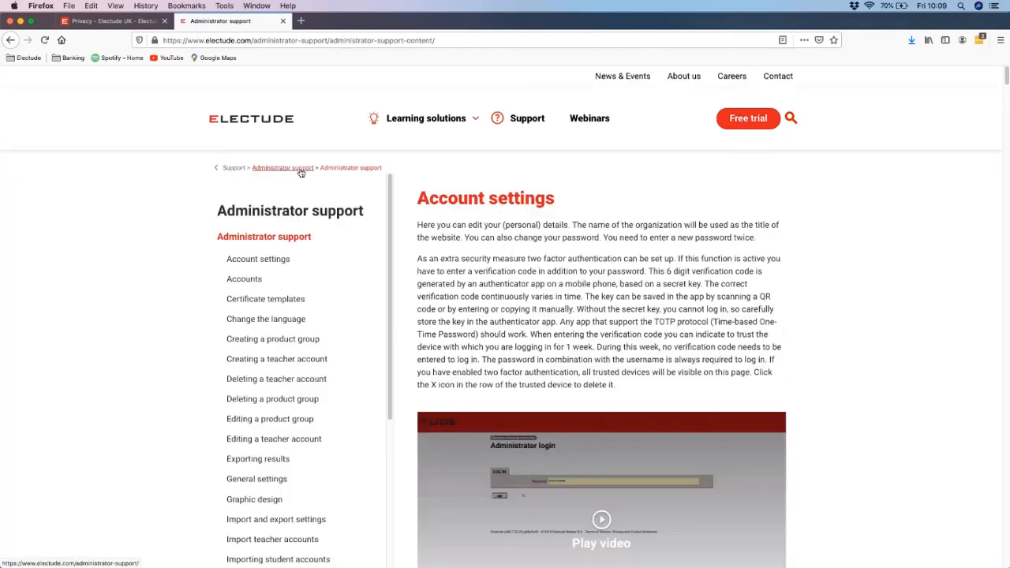